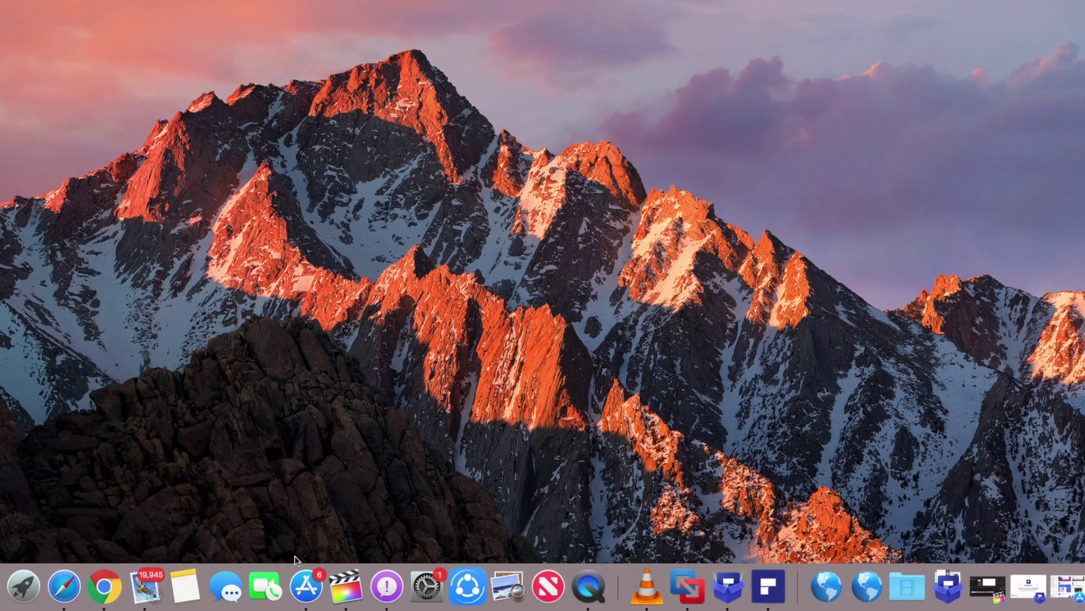
# - Download PDFelement 7 from the wondershare App Store results and open its details page
pyautogui.click(305, 586)
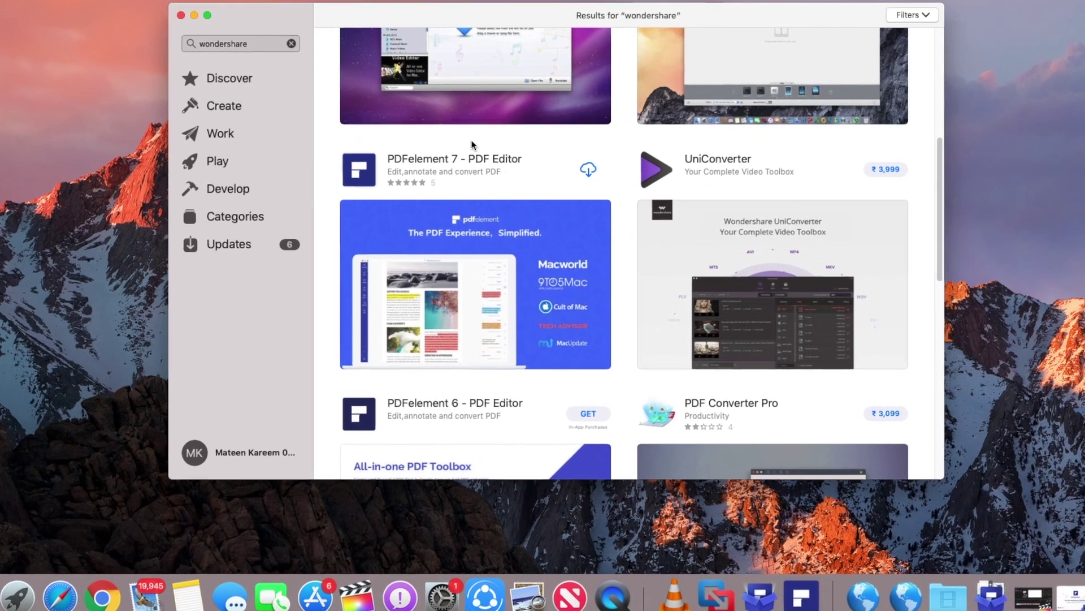
pyautogui.click(590, 173)
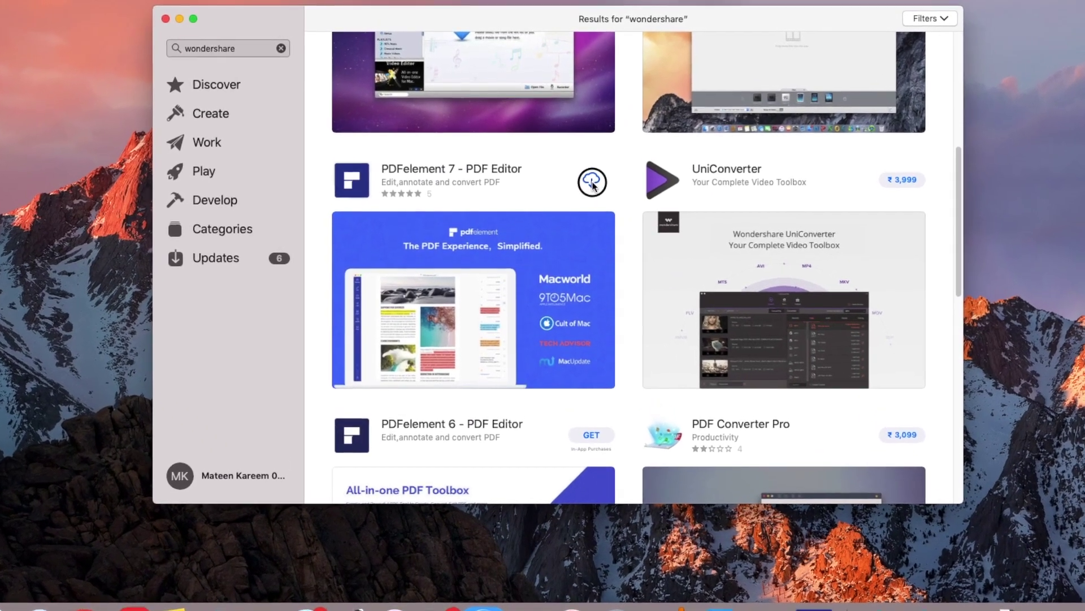
pyautogui.click(435, 180)
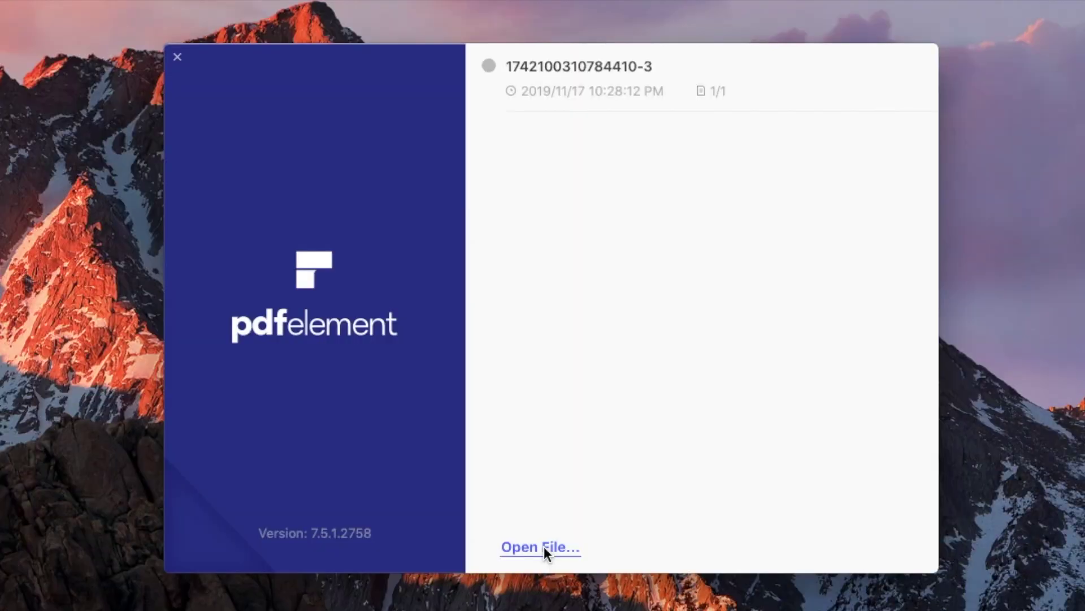
# - Open the Banggood invoice, shift the company address block down and select its text
pyautogui.click(547, 546)
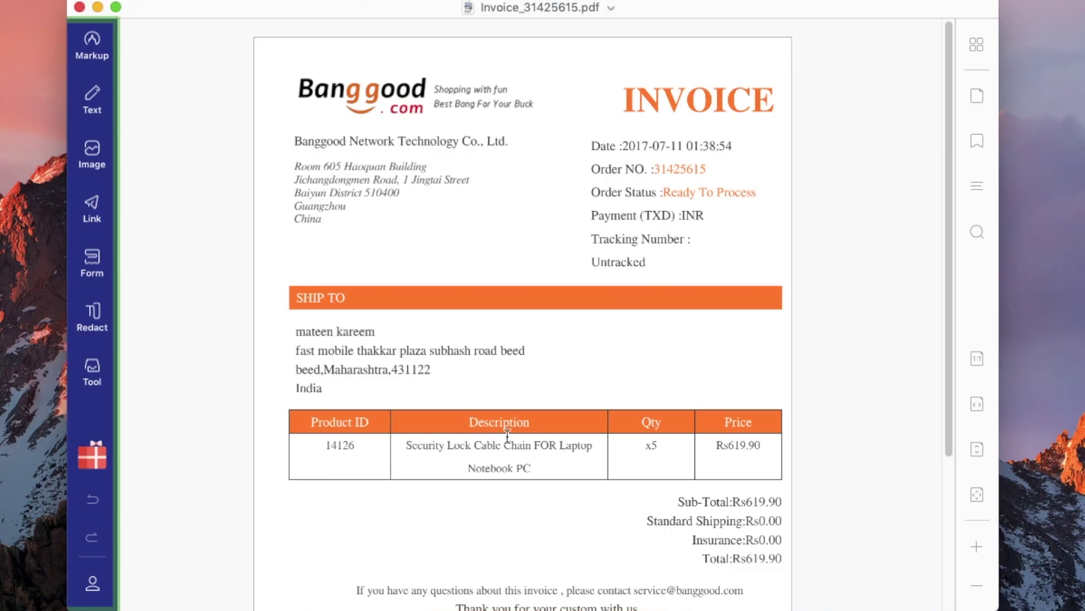
pyautogui.scroll(-1, 434, 113)
pyautogui.scroll(-5, 446, 149)
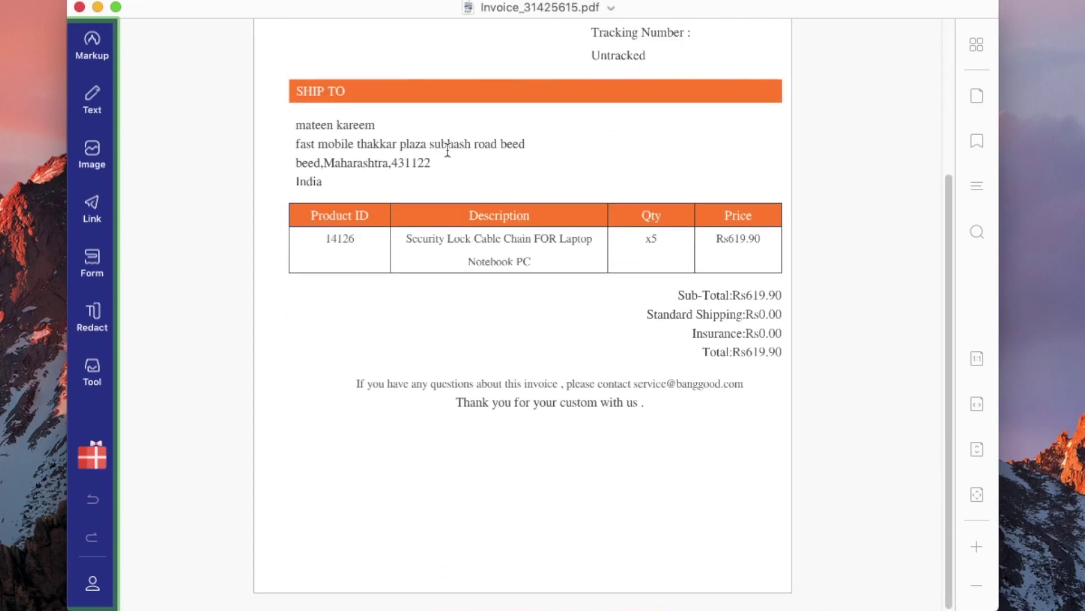
pyautogui.scroll(3, 449, 163)
pyautogui.scroll(2, 449, 162)
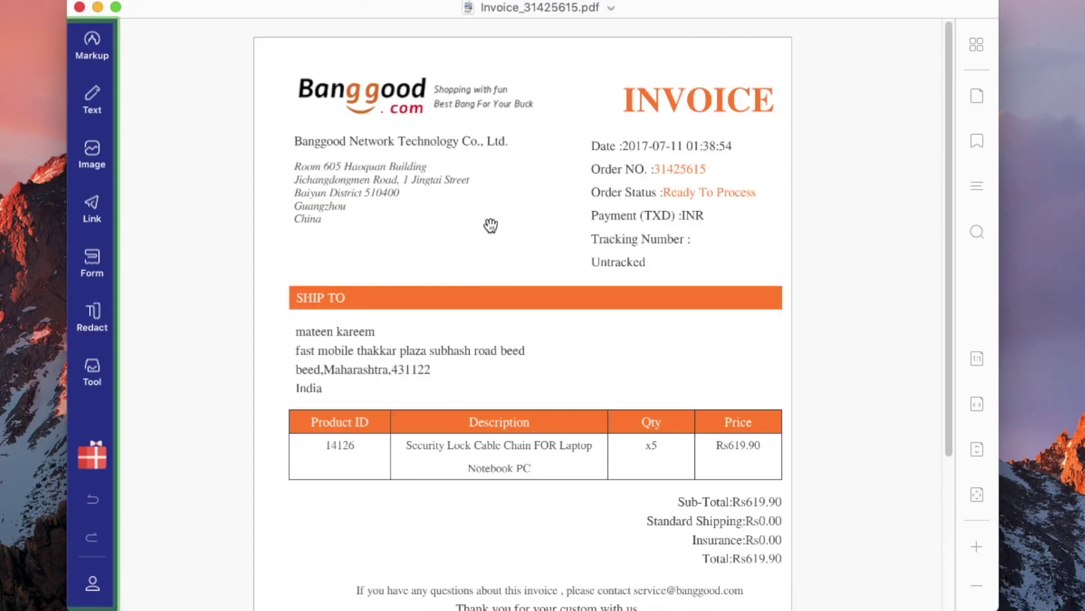
pyautogui.click(102, 95)
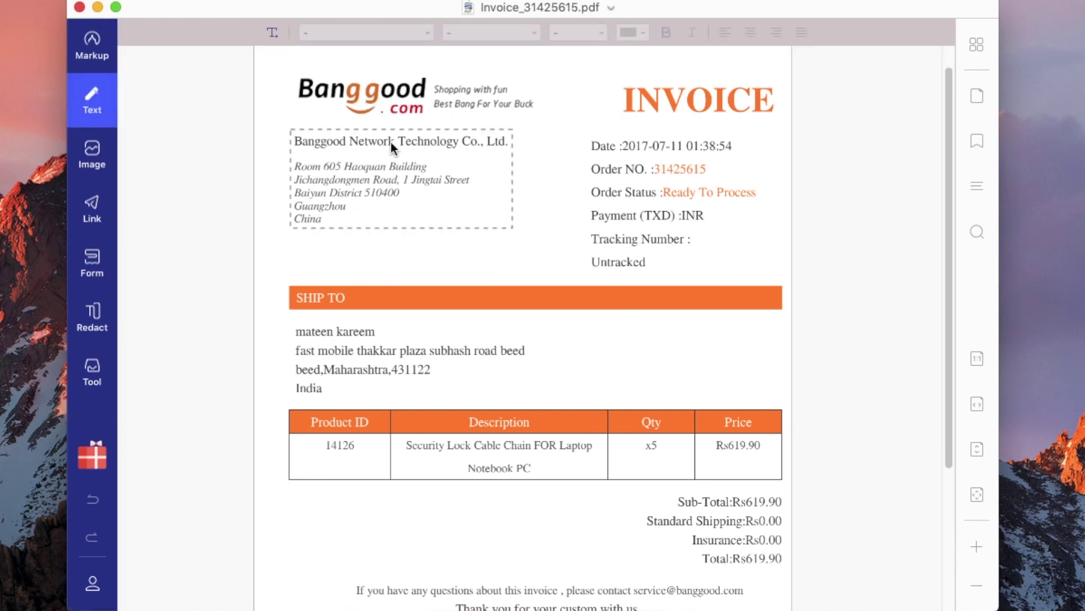
pyautogui.moveTo(391, 142)
pyautogui.mouseDown()
pyautogui.moveTo(385, 209)
pyautogui.moveTo(399, 197)
pyautogui.moveTo(413, 208)
pyautogui.mouseUp()
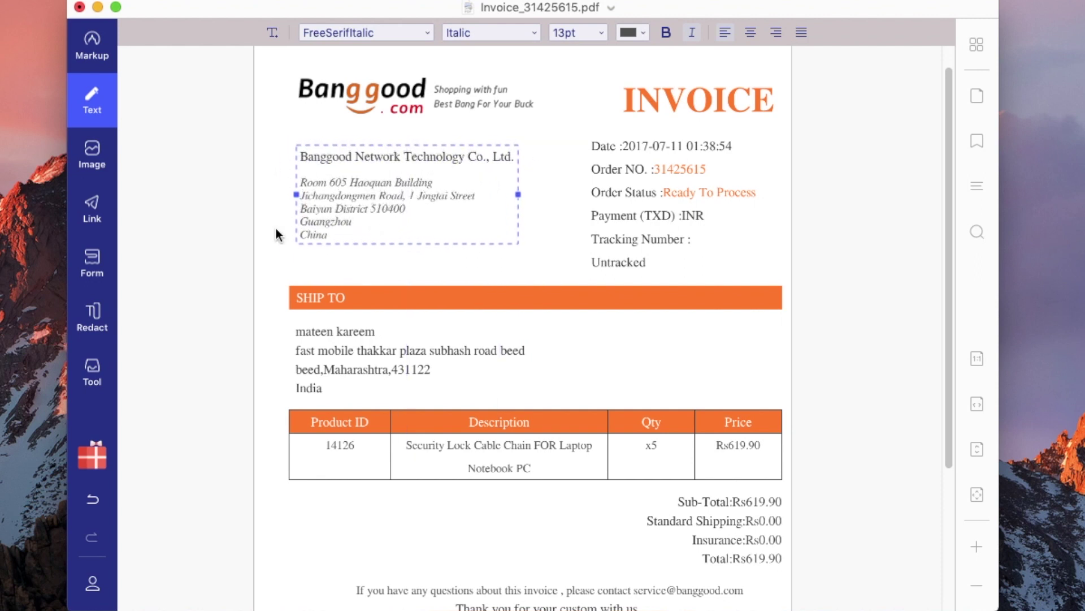
pyautogui.moveTo(344, 236); pyautogui.dragTo(290, 138)
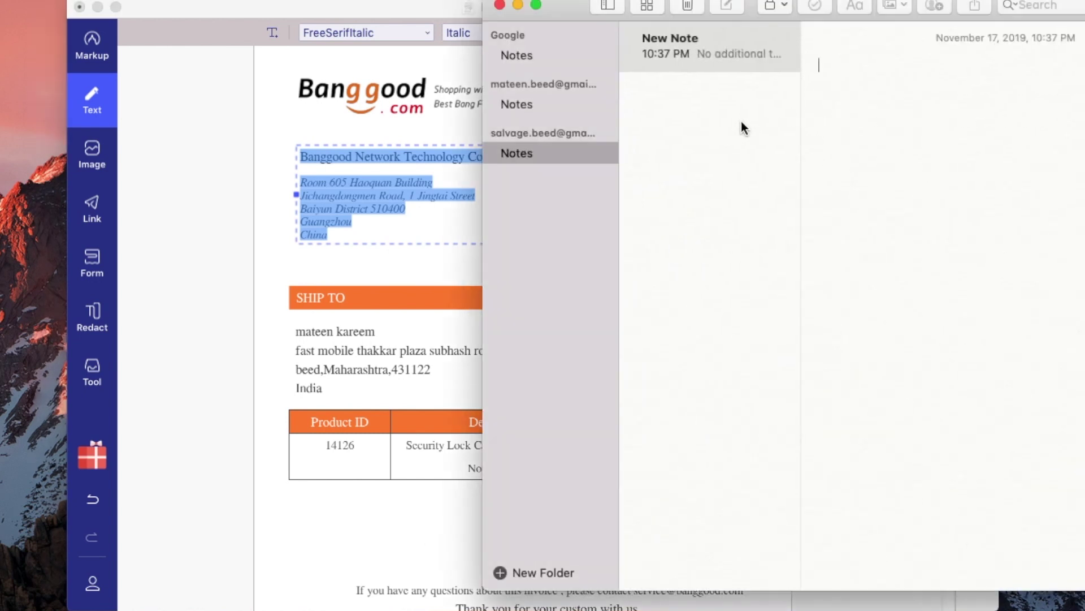
# - Paste the copied address into a new note, then move the INVOICE heading left
pyautogui.rightClick(848, 90)
pyautogui.click(878, 144)
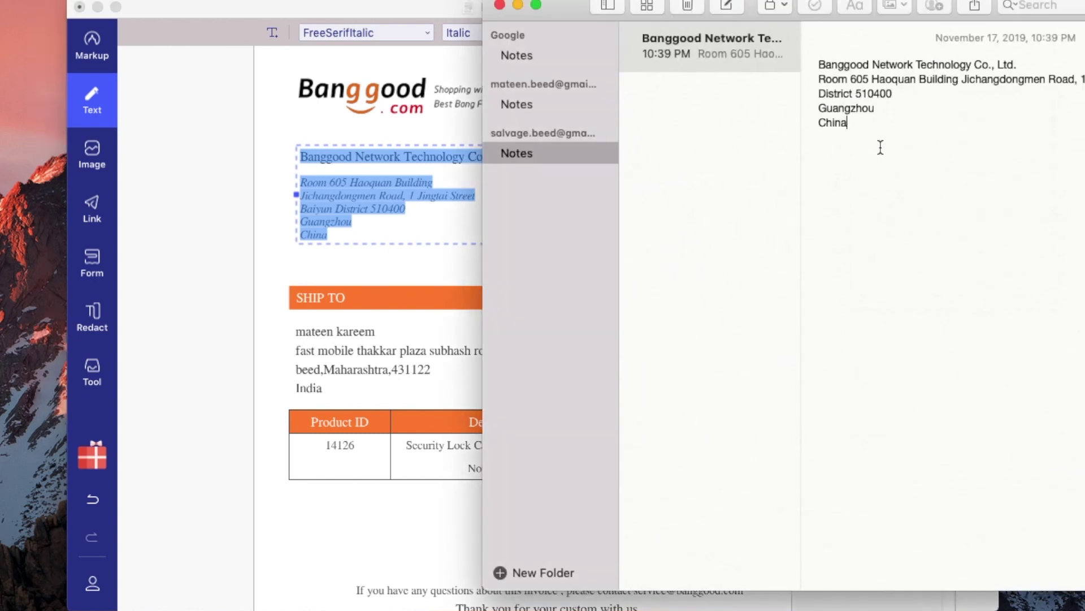
pyautogui.click(500, 6)
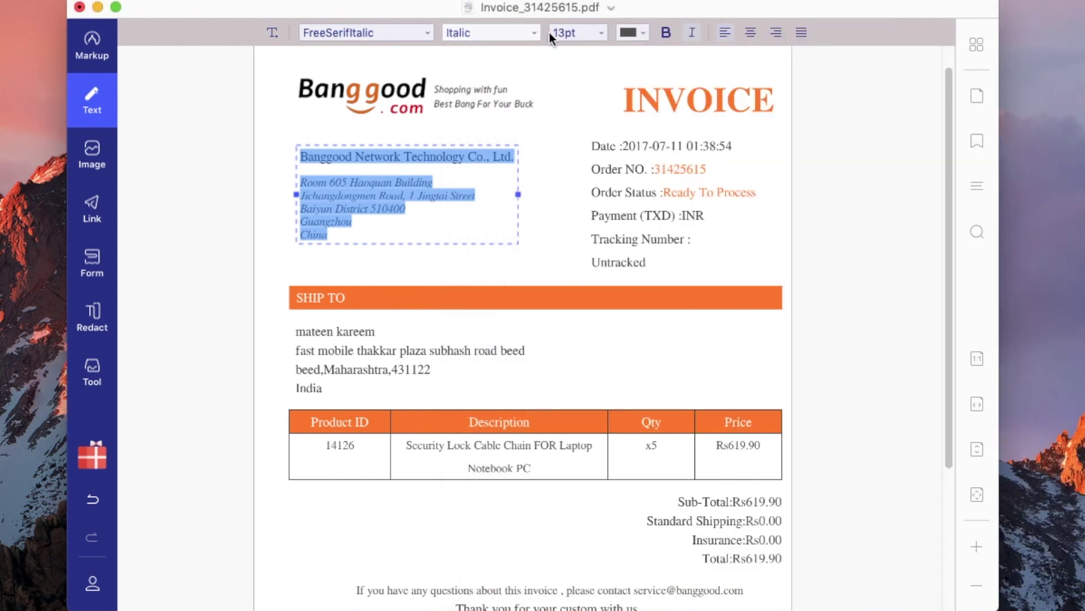
pyautogui.click(725, 102)
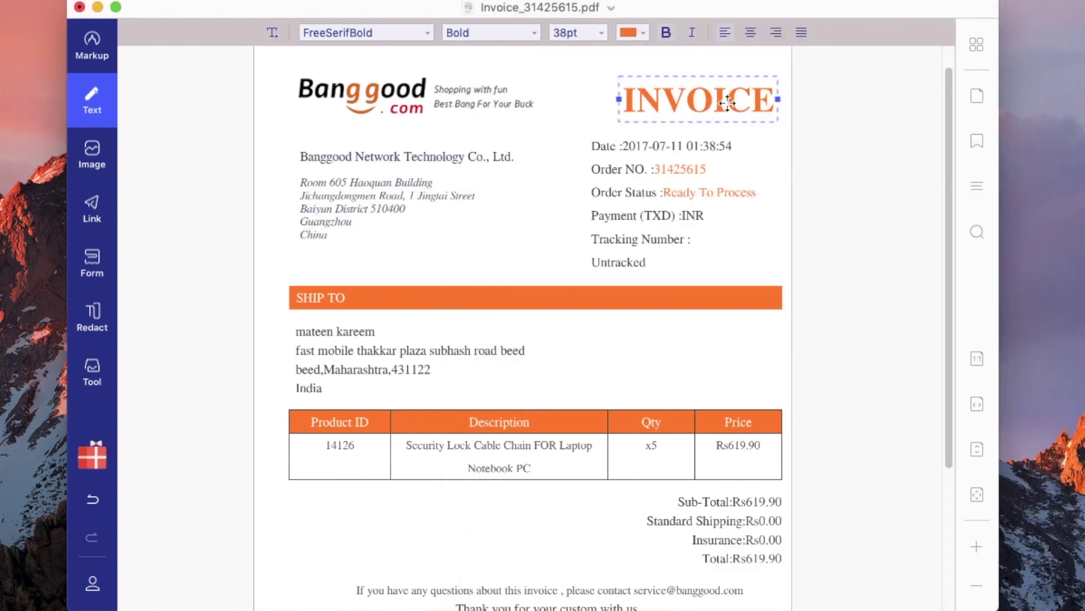
pyautogui.moveTo(748, 104); pyautogui.dragTo(668, 103)
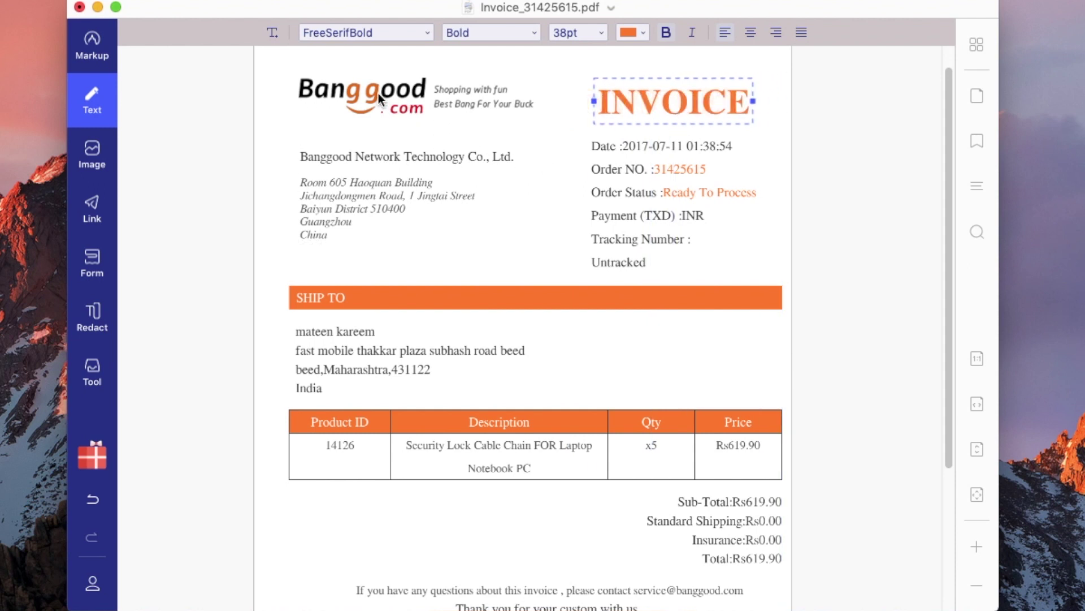
pyautogui.click(91, 153)
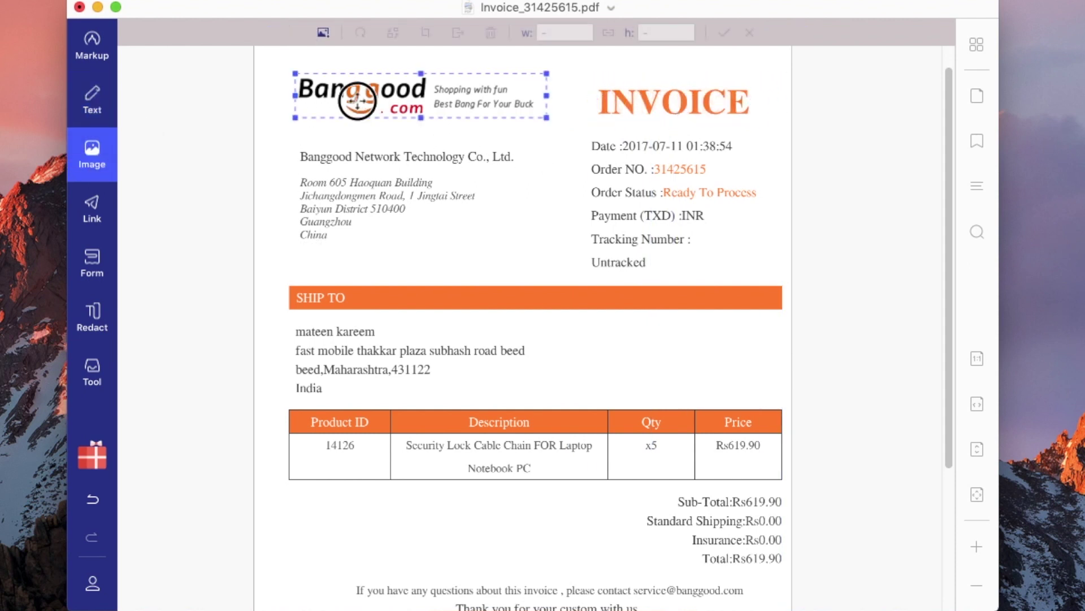
pyautogui.moveTo(357, 100)
pyautogui.mouseDown()
pyautogui.moveTo(357, 126)
pyautogui.moveTo(365, 102)
pyautogui.mouseUp()
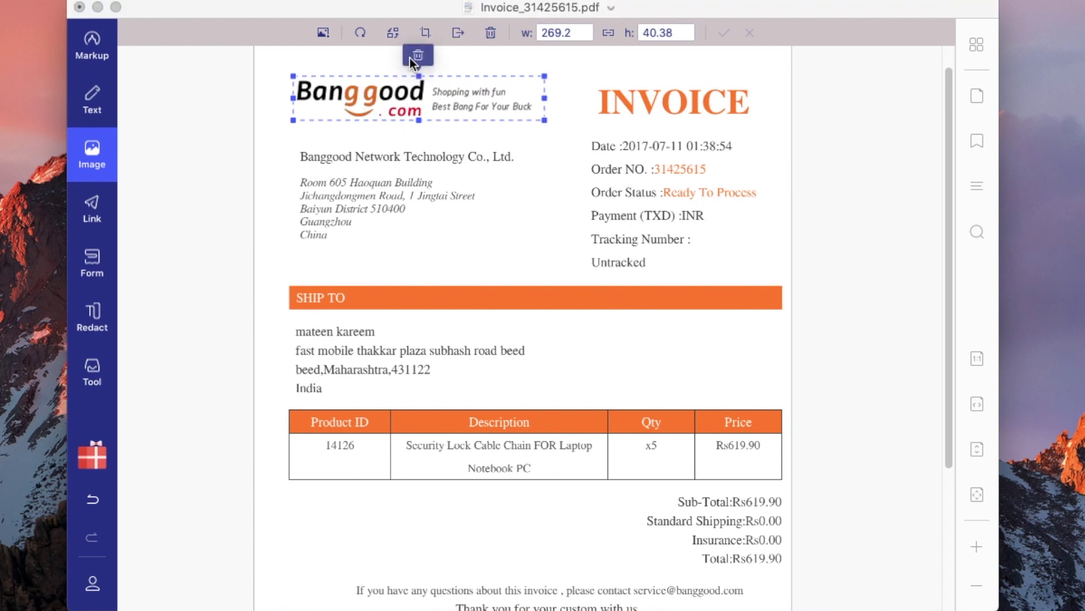
pyautogui.click(419, 57)
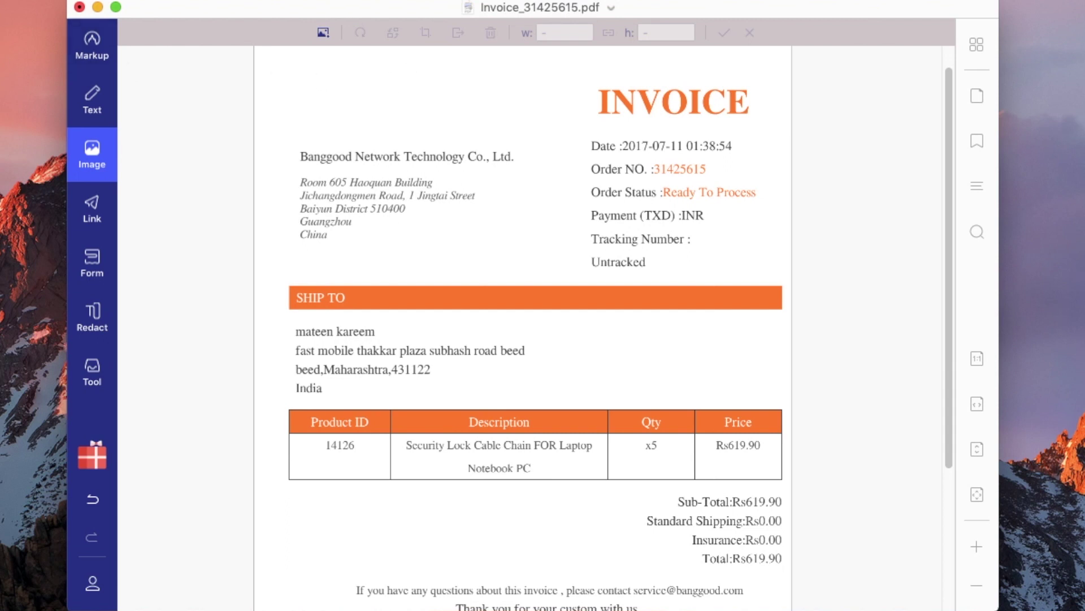
pyautogui.press('super+z')
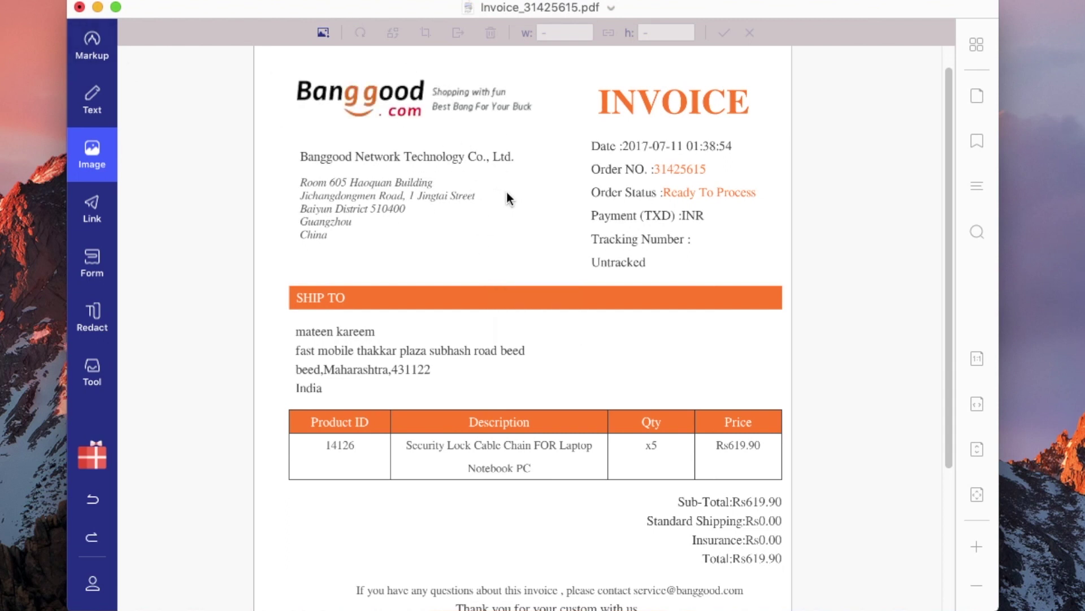
pyautogui.scroll(-2, 506, 192)
pyautogui.click(92, 152)
# - Highlight the Jichangdongmen Road and ship-to street lines in yellow
pyautogui.click(88, 50)
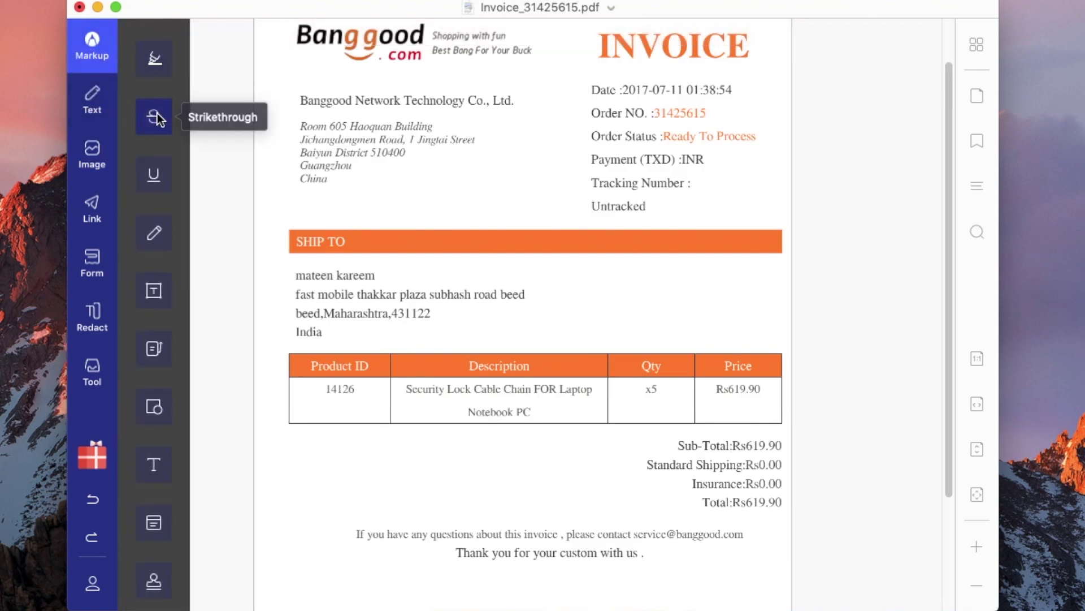
pyautogui.click(156, 65)
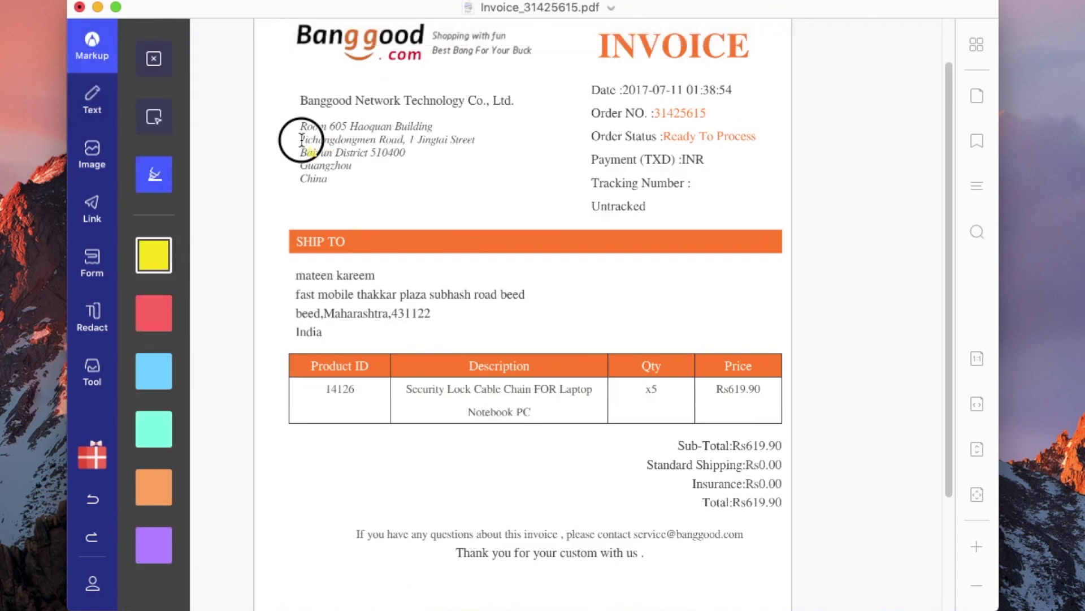
pyautogui.moveTo(300, 141); pyautogui.dragTo(473, 140)
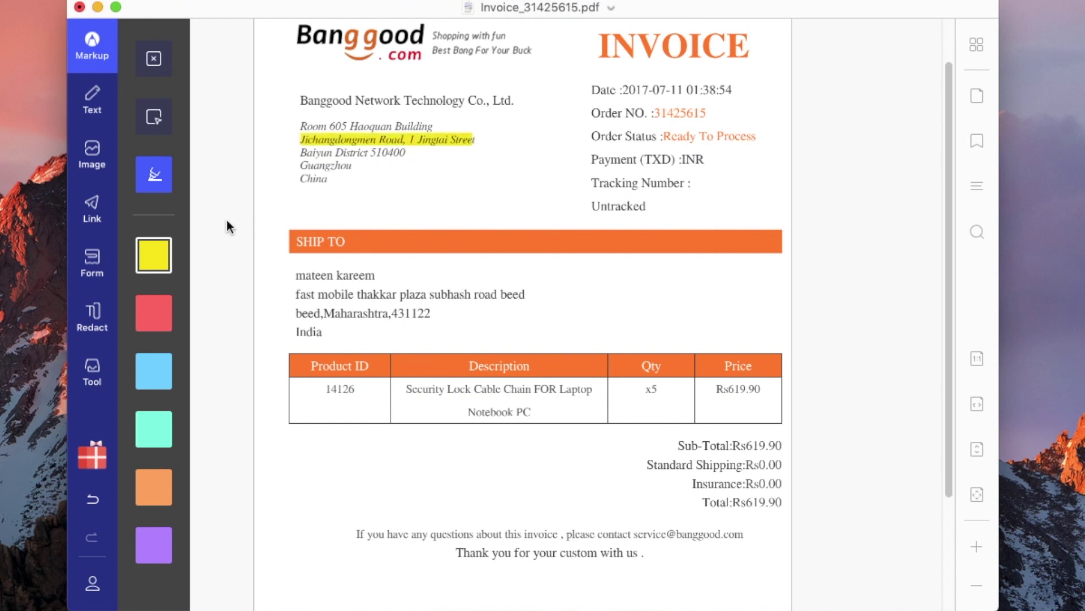
pyautogui.moveTo(296, 294); pyautogui.dragTo(532, 296)
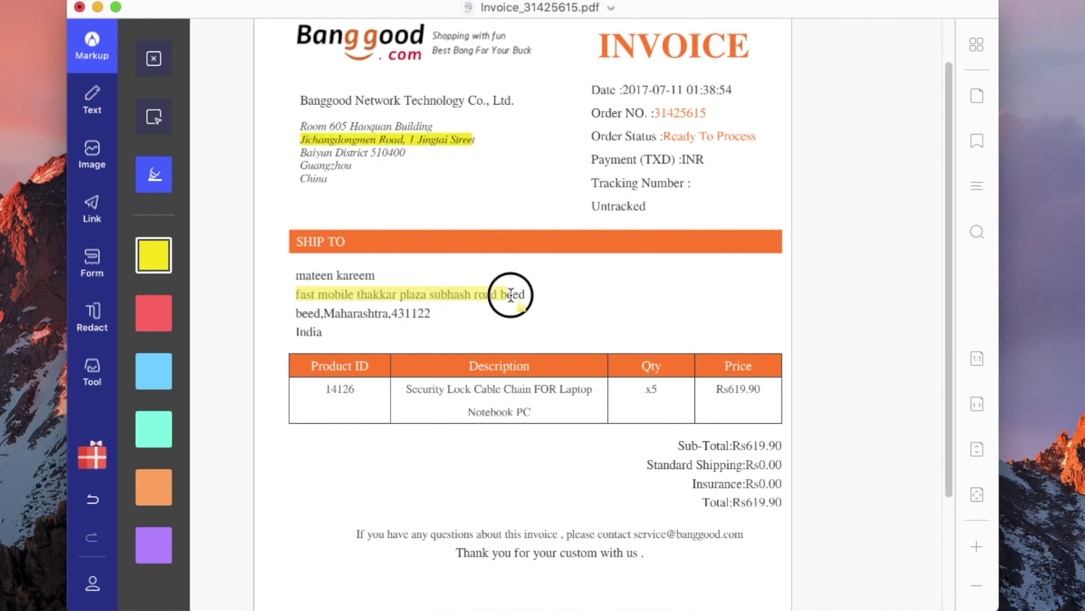
# - Switch the highlight colour to red and bring up the stamps and saved signature
pyautogui.click(153, 312)
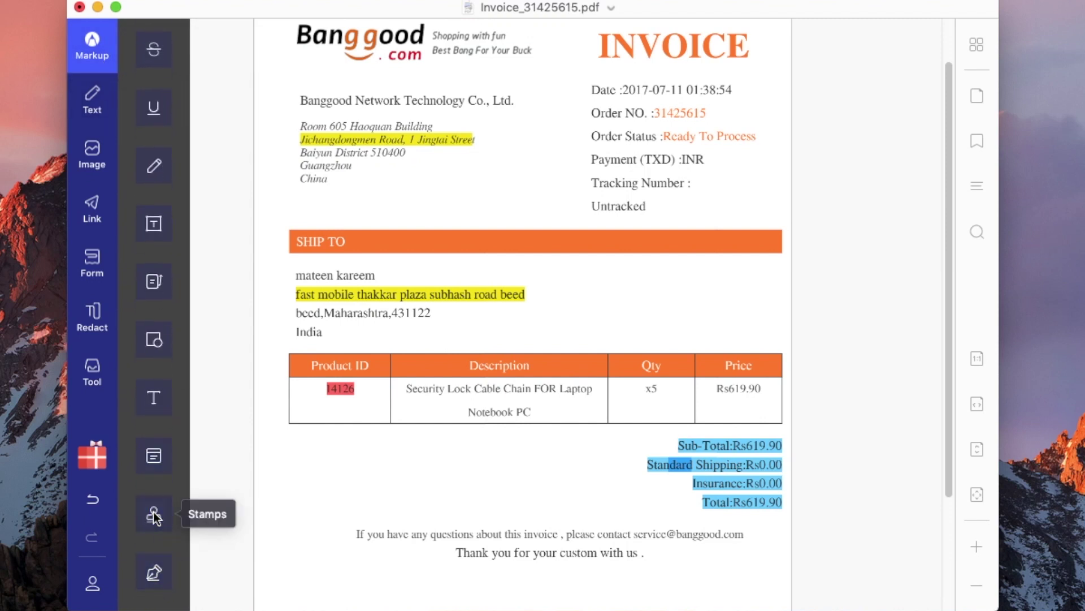
pyautogui.click(154, 513)
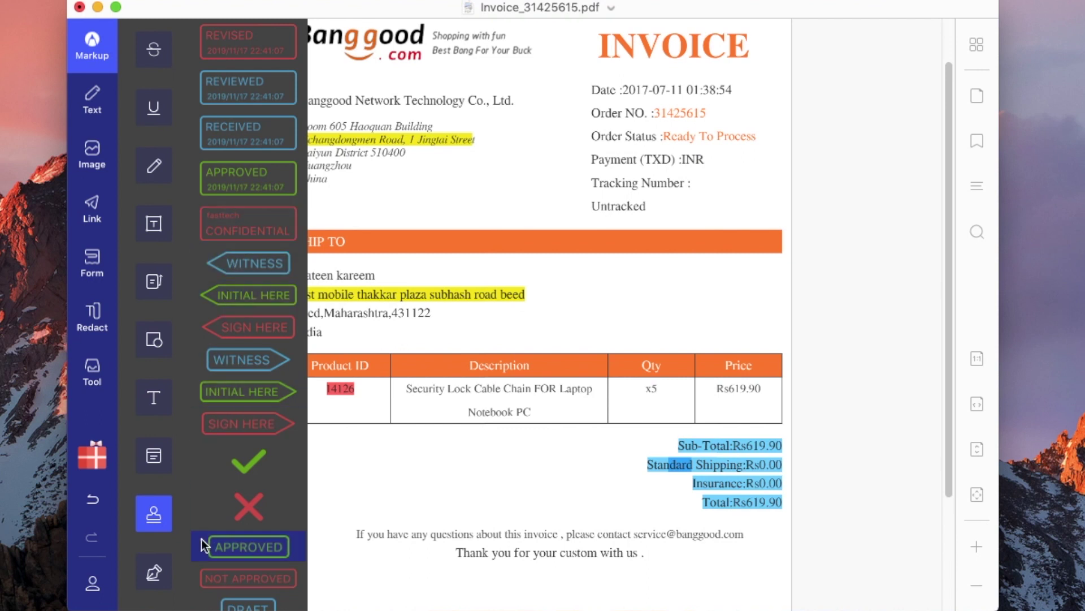
pyautogui.click(154, 571)
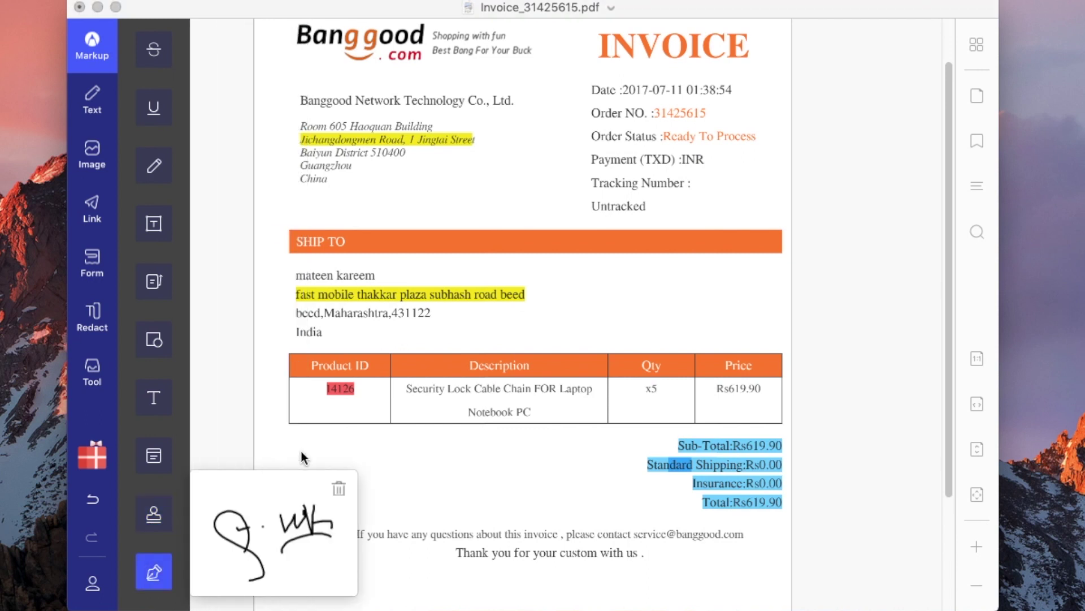
# - Replace the old saved signature with a newly drawn one, placed small beneath the totals
pyautogui.click(338, 493)
pyautogui.click(154, 571)
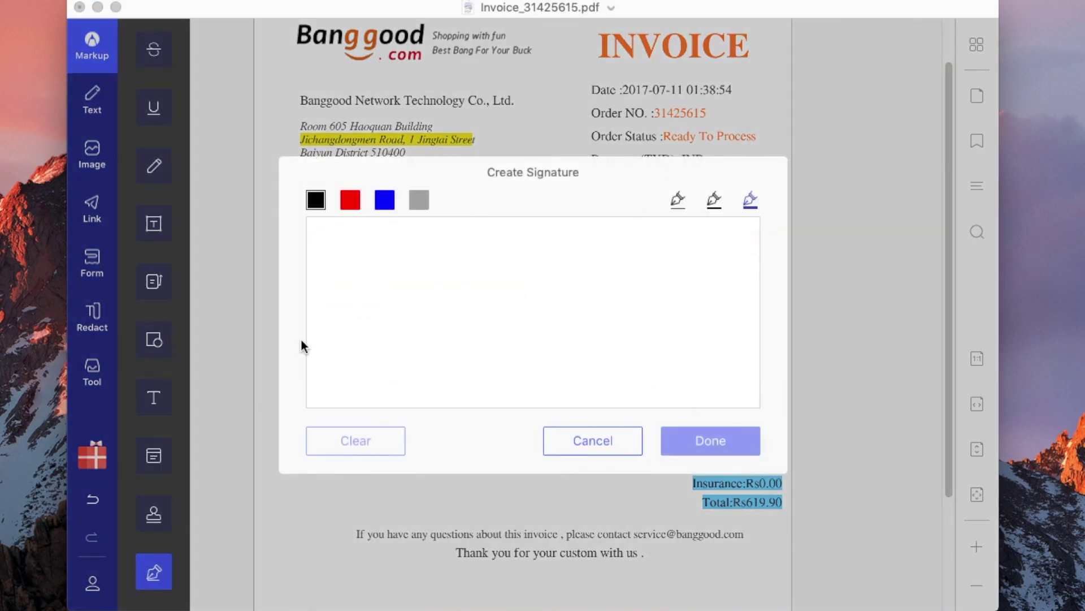
pyautogui.moveTo(436, 297); pyautogui.dragTo(430, 368)
pyautogui.moveTo(436, 297)
pyautogui.mouseDown()
pyautogui.moveTo(443, 291)
pyautogui.moveTo(416, 298)
pyautogui.moveTo(487, 290)
pyautogui.mouseUp()
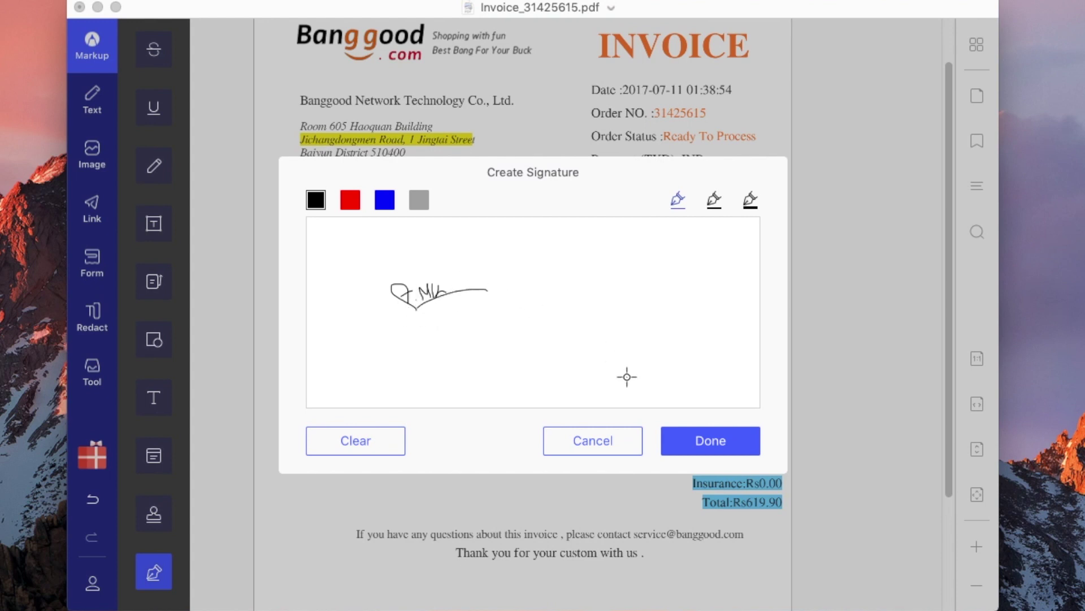
pyautogui.click(675, 443)
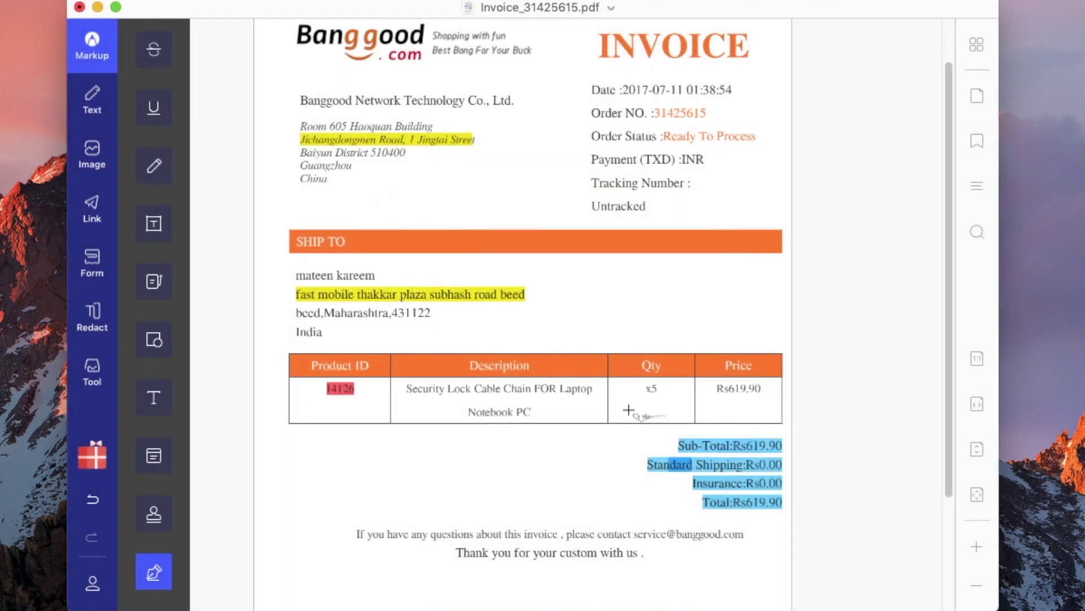
pyautogui.click(481, 495)
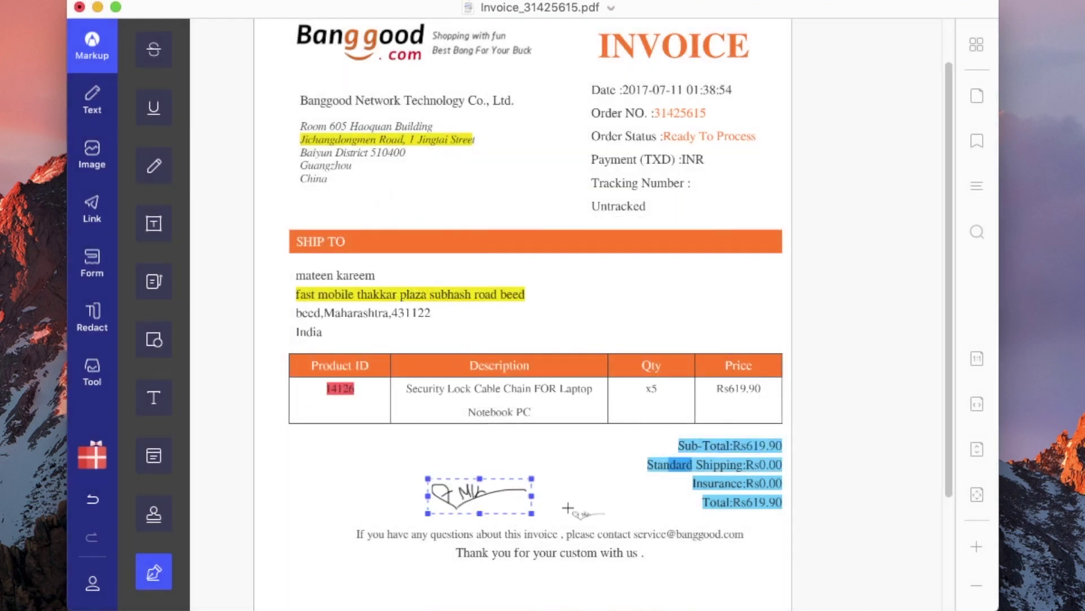
pyautogui.moveTo(531, 514)
pyautogui.mouseDown()
pyautogui.moveTo(524, 502)
pyautogui.moveTo(584, 504)
pyautogui.mouseUp()
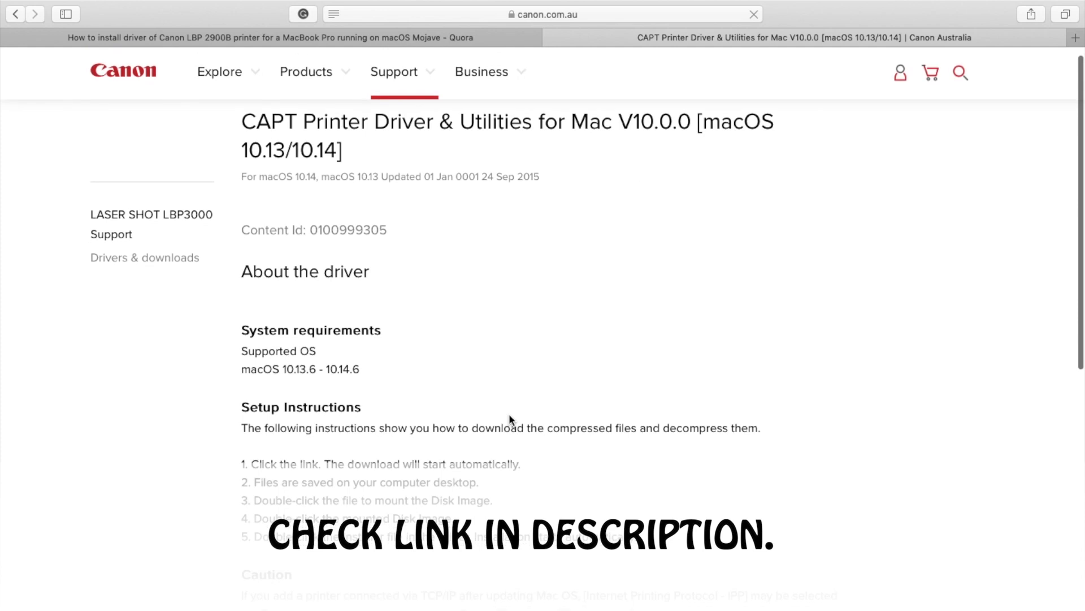
pyautogui.scroll(-5, 350, 391)
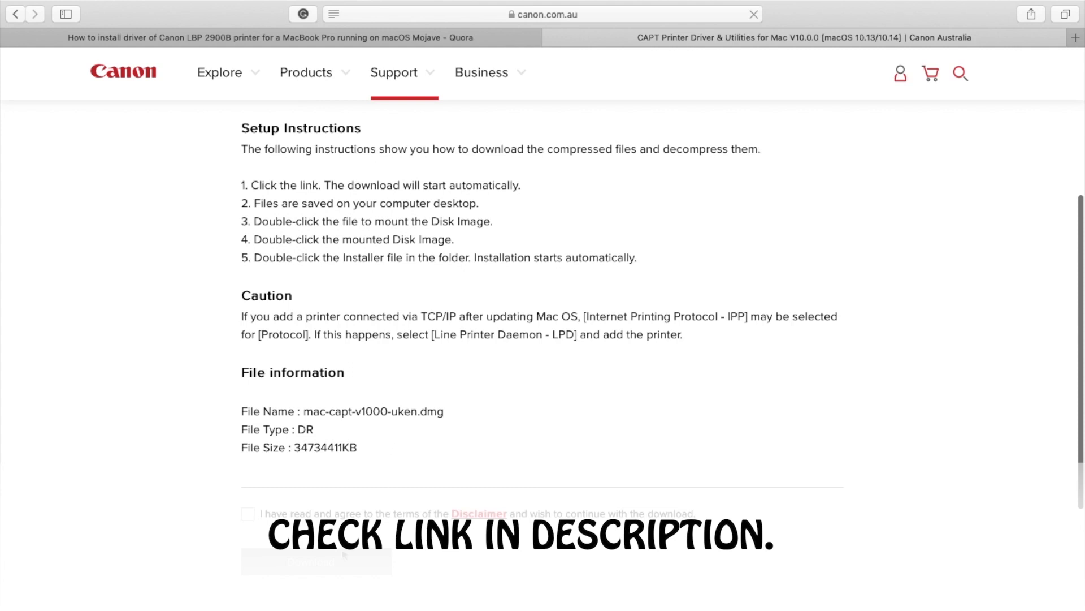
pyautogui.scroll(-2, 344, 553)
# - Accept Canon's disclaimer and download mac-capt-v1000-uken.dmg, checking its progress in Safari
pyautogui.click(249, 462)
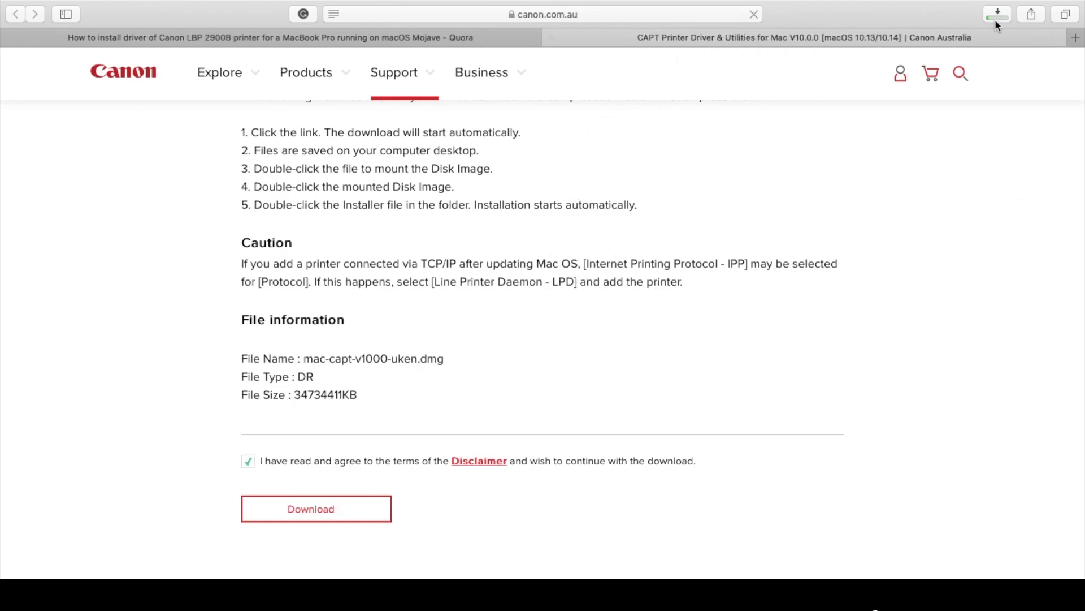
pyautogui.click(995, 20)
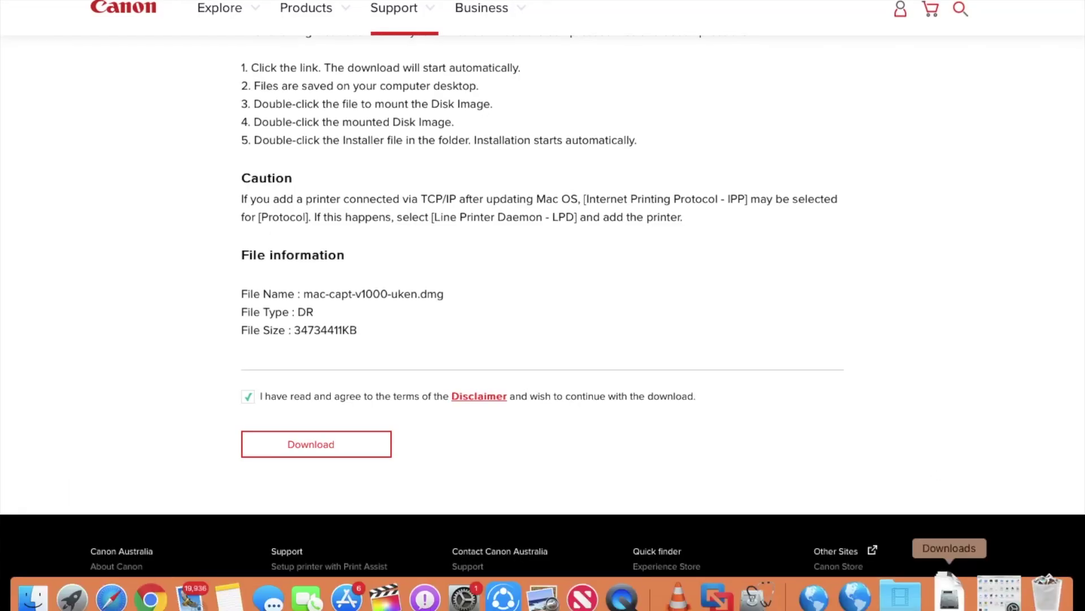
# - Mount mac-capt-v1000-uken.dmg and launch Canon_CAPT_Installer.pkg from its MacOSX folder
pyautogui.click(953, 581)
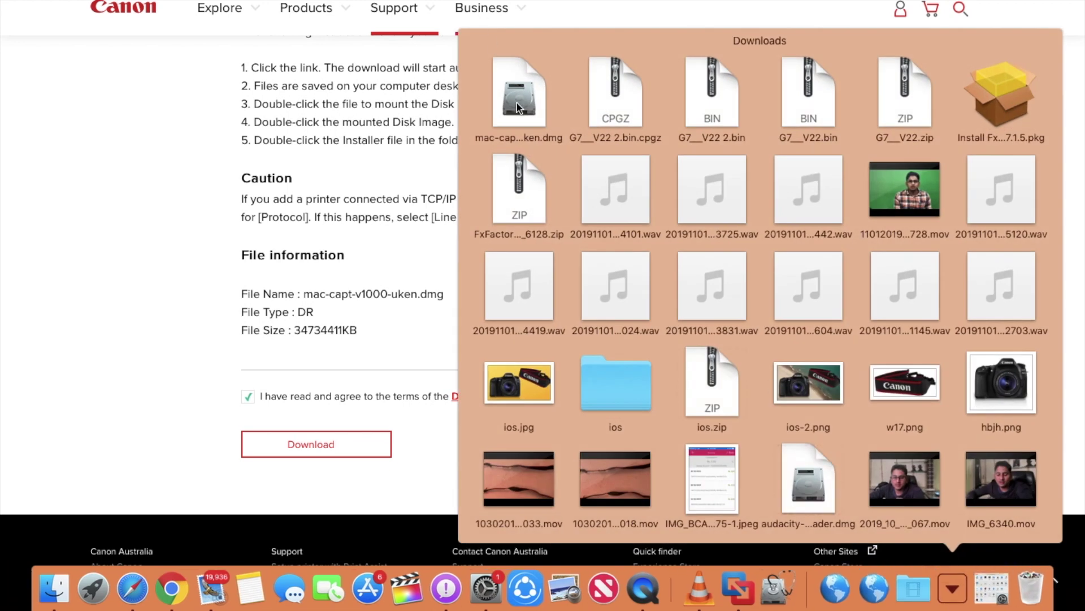
pyautogui.click(517, 103)
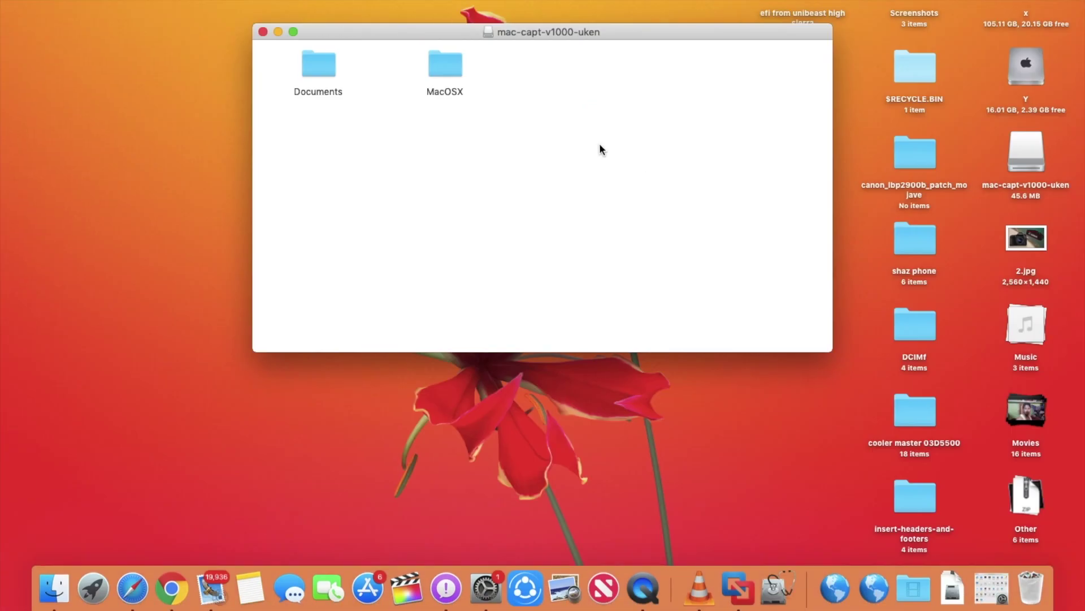
pyautogui.doubleClick(442, 76)
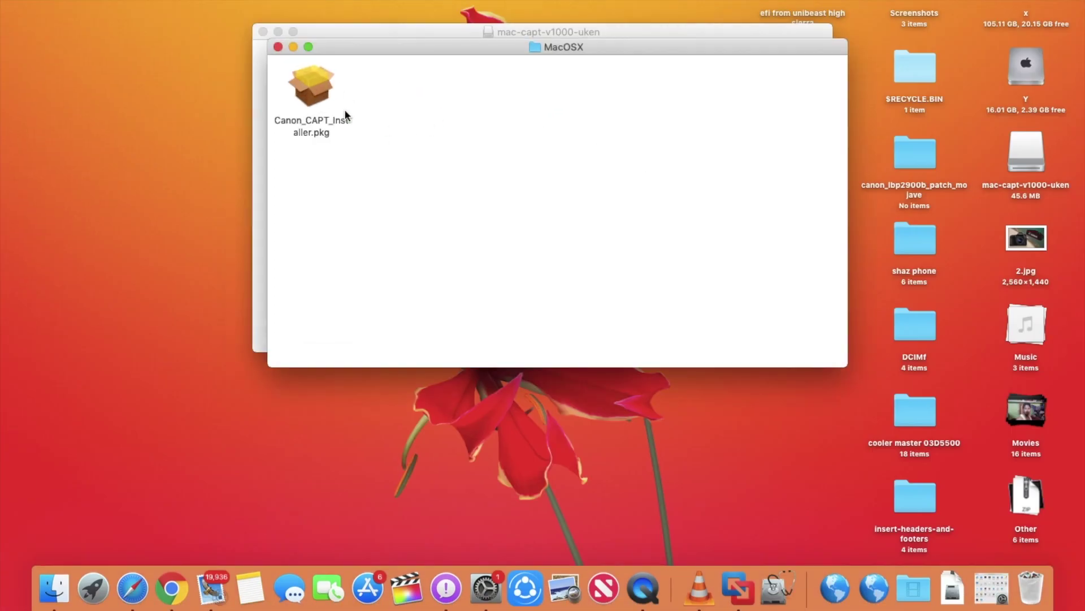
pyautogui.doubleClick(316, 93)
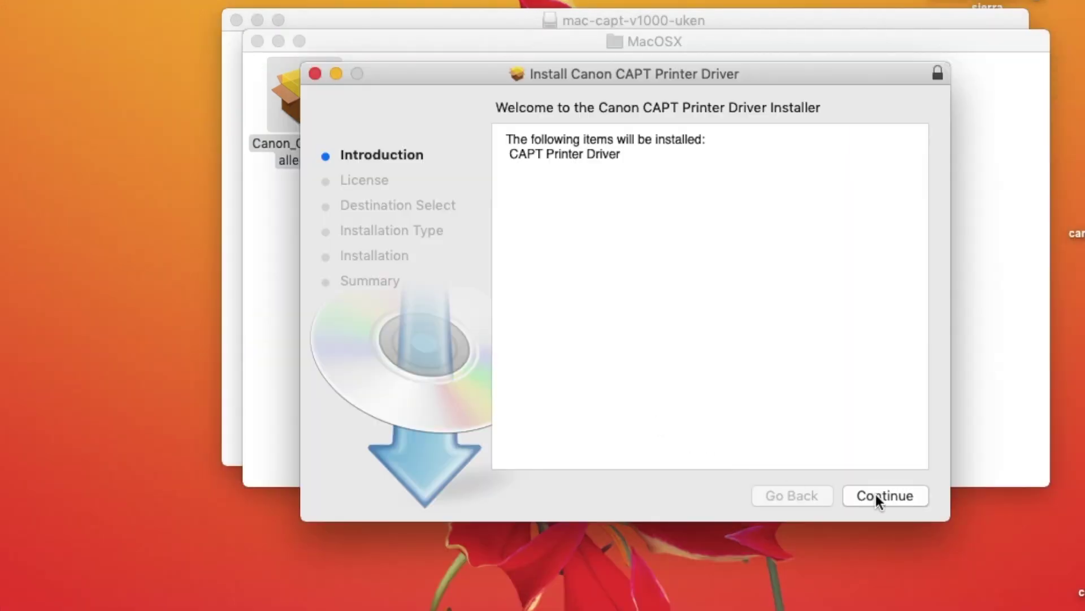
# - Accept the license, install the Canon CAPT driver on disk x with admin authorisation, and close
pyautogui.click(894, 496)
pyautogui.click(894, 496)
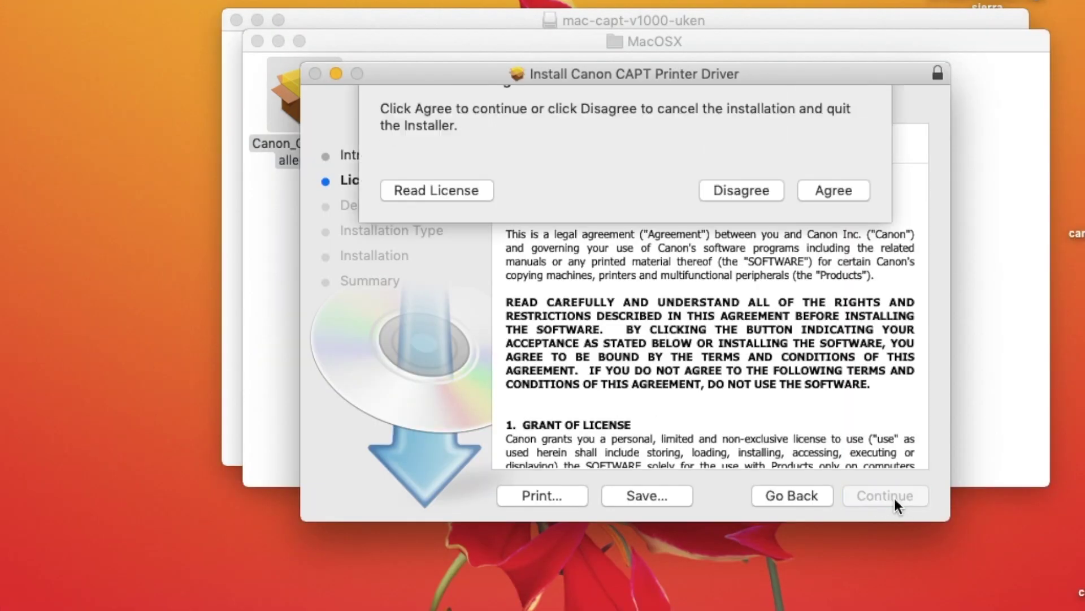
pyautogui.click(821, 246)
pyautogui.click(866, 493)
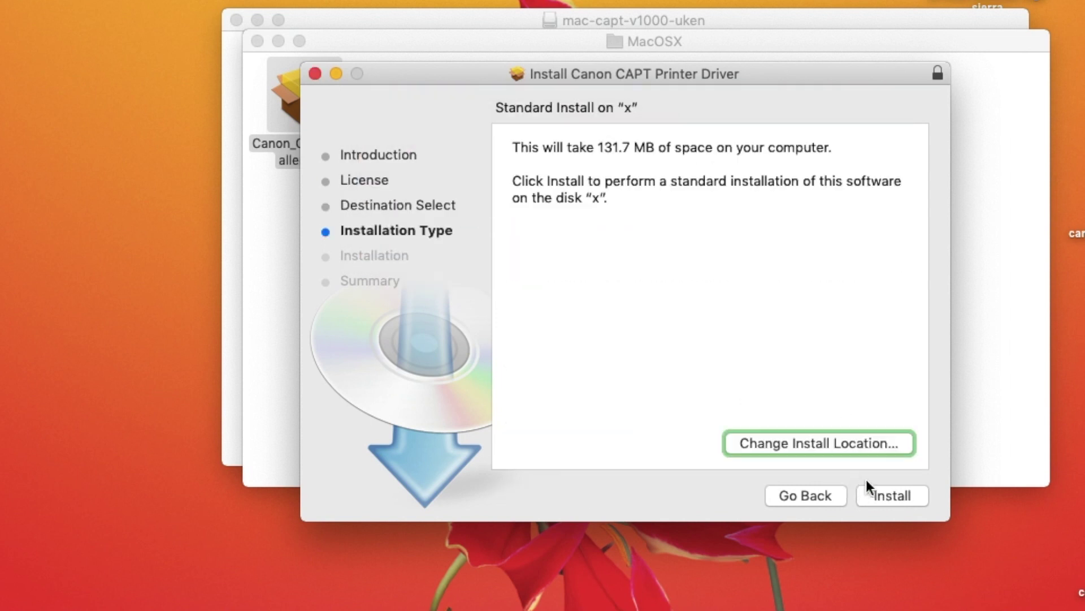
pyautogui.click(878, 501)
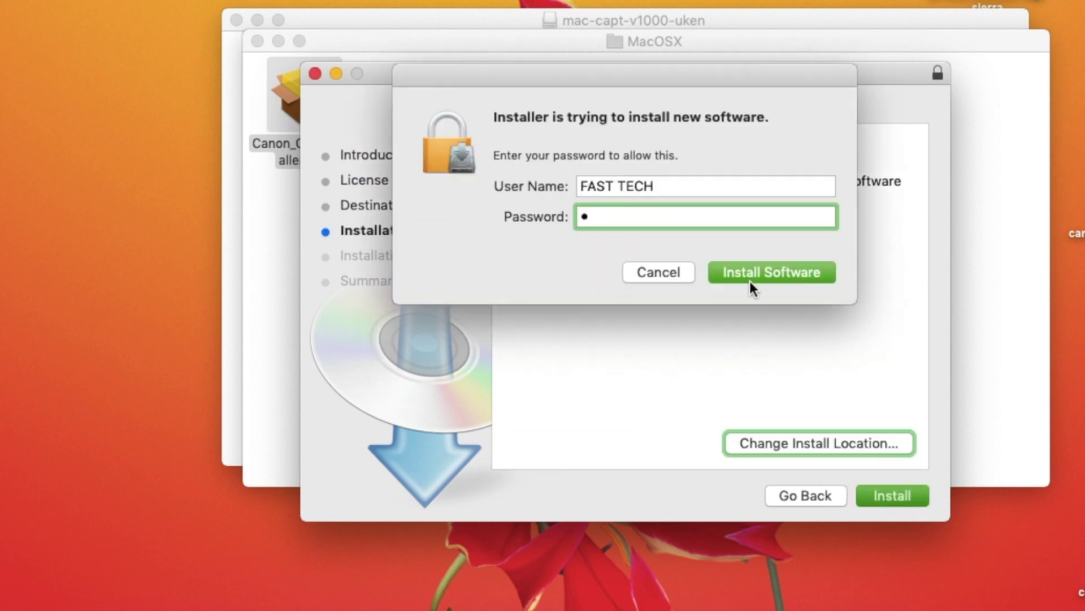
pyautogui.click(770, 275)
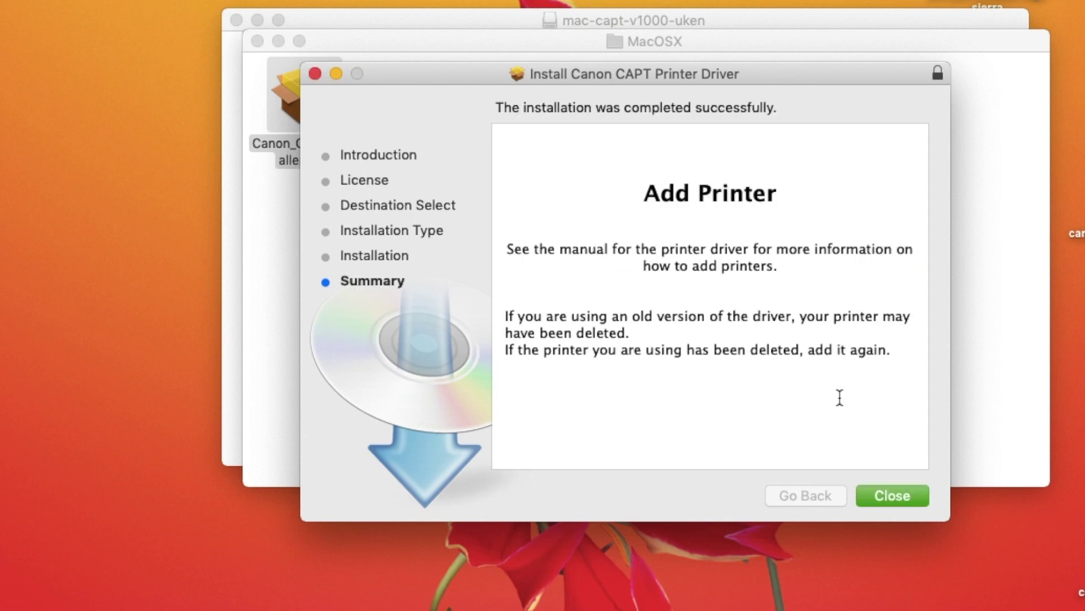
pyautogui.click(905, 498)
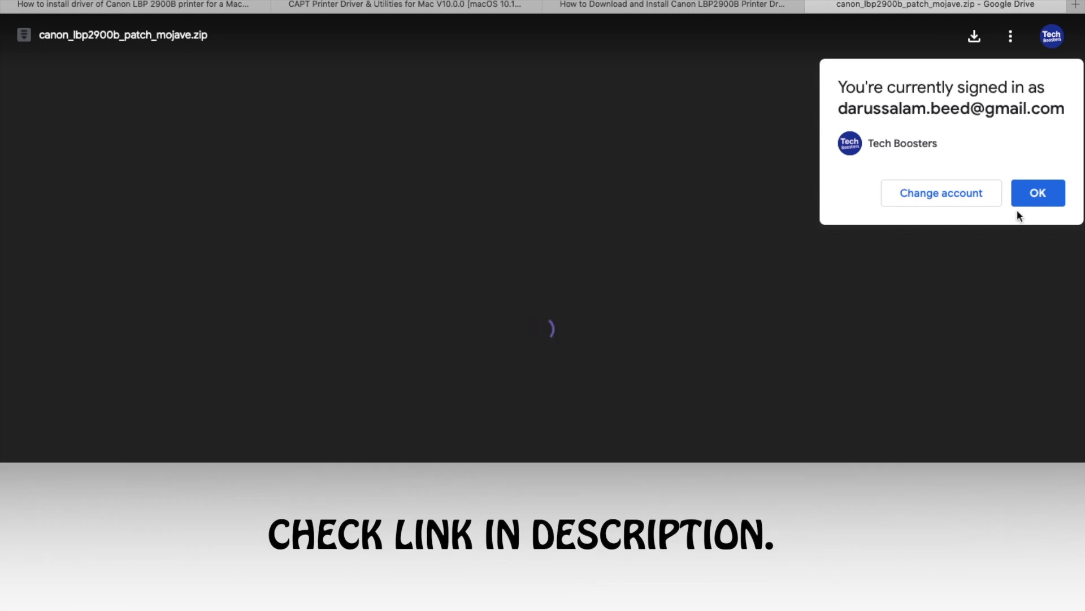
# - Dismiss the account notice and open canon_lbp2900b_patch_mojave.zip from the Dock's Downloads stack
pyautogui.click(1031, 198)
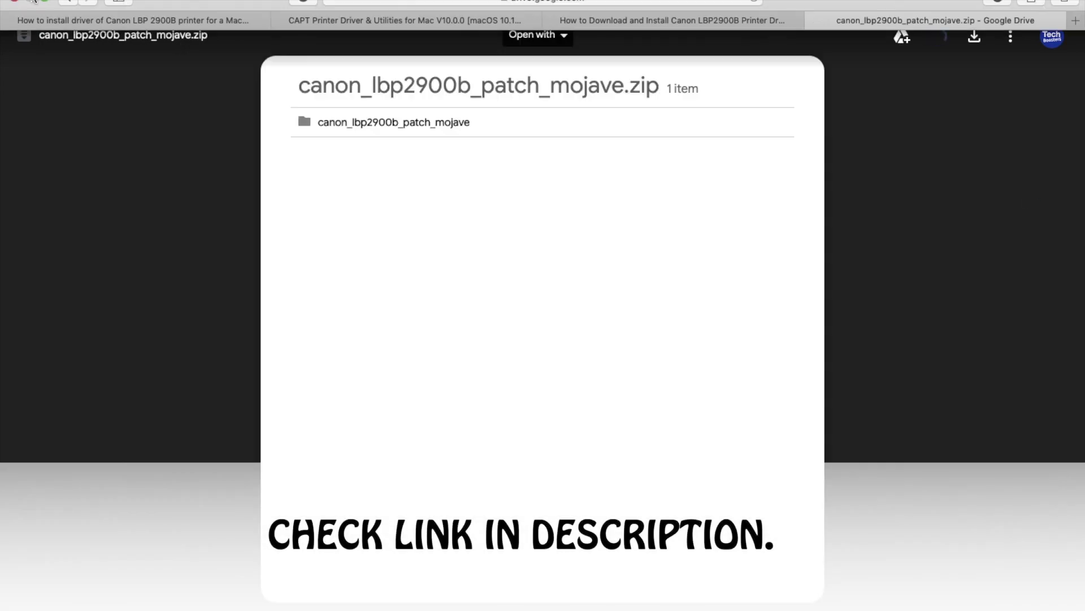
pyautogui.click(45, 3)
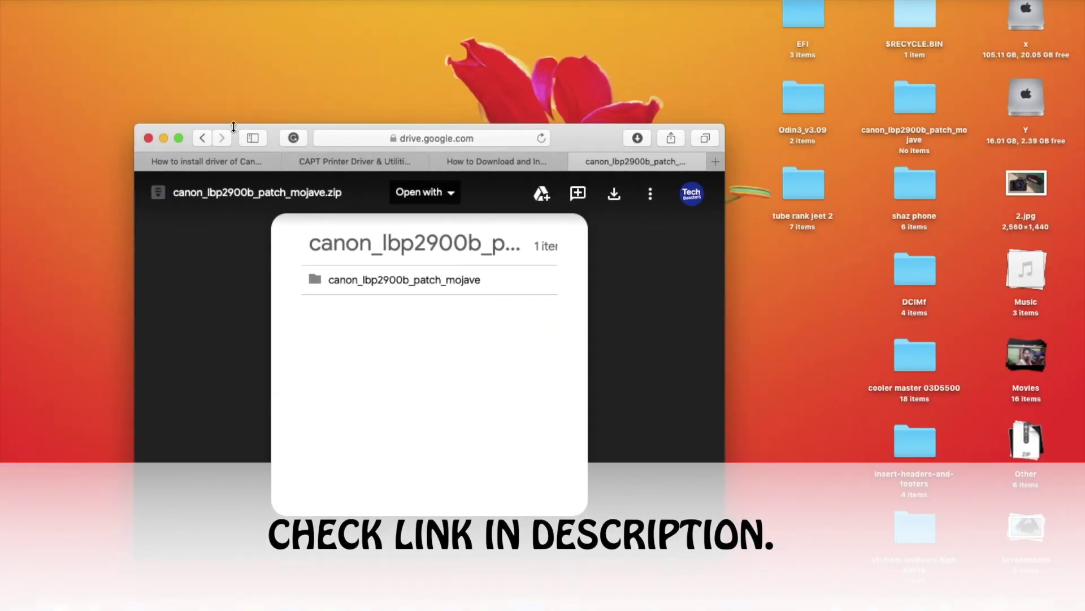
pyautogui.click(178, 138)
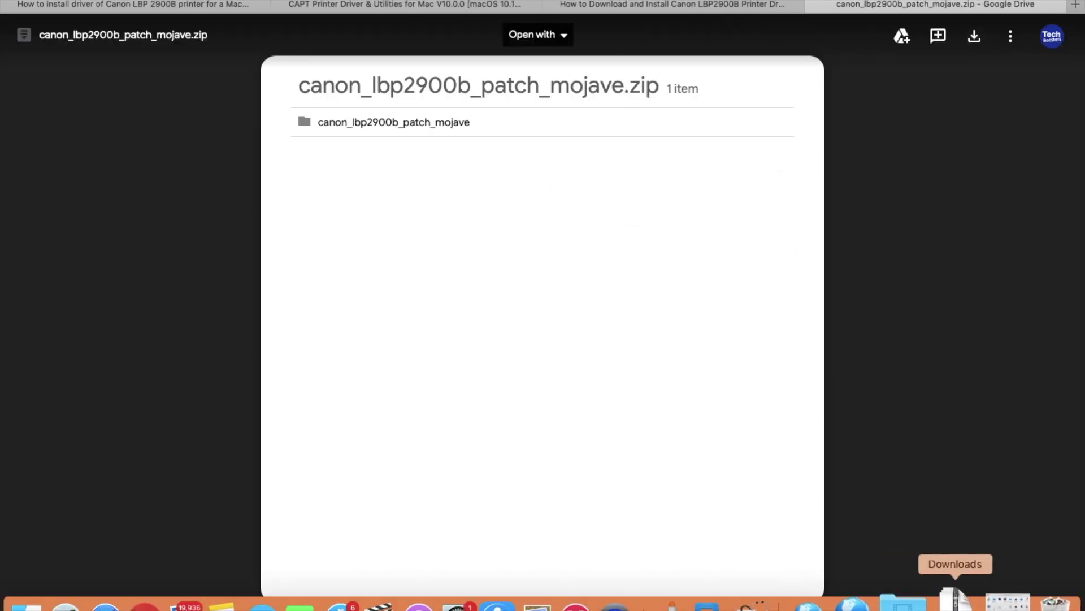
pyautogui.click(954, 598)
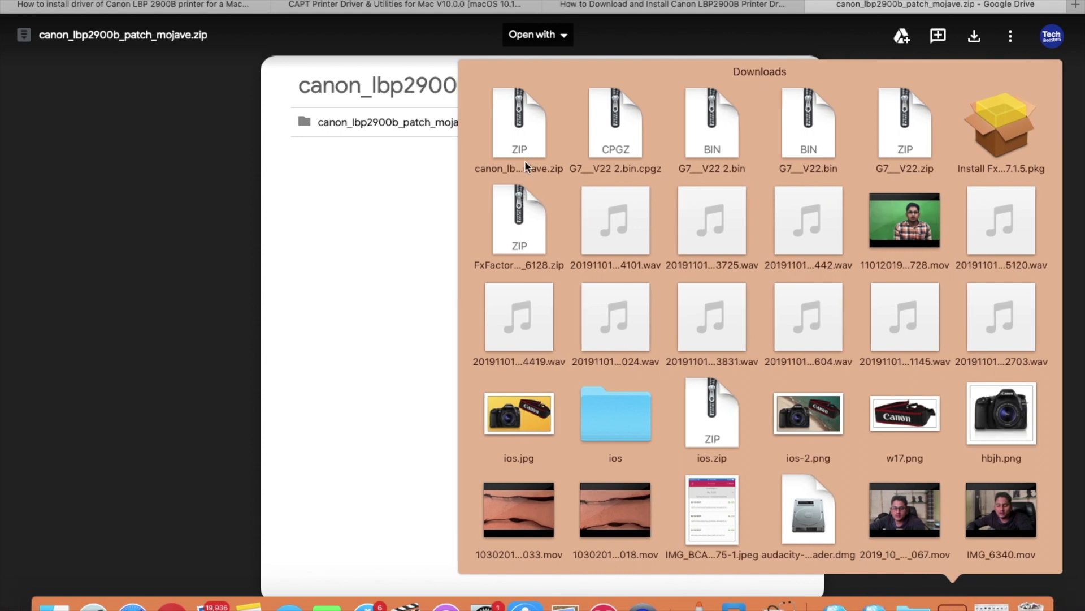
pyautogui.click(368, 257)
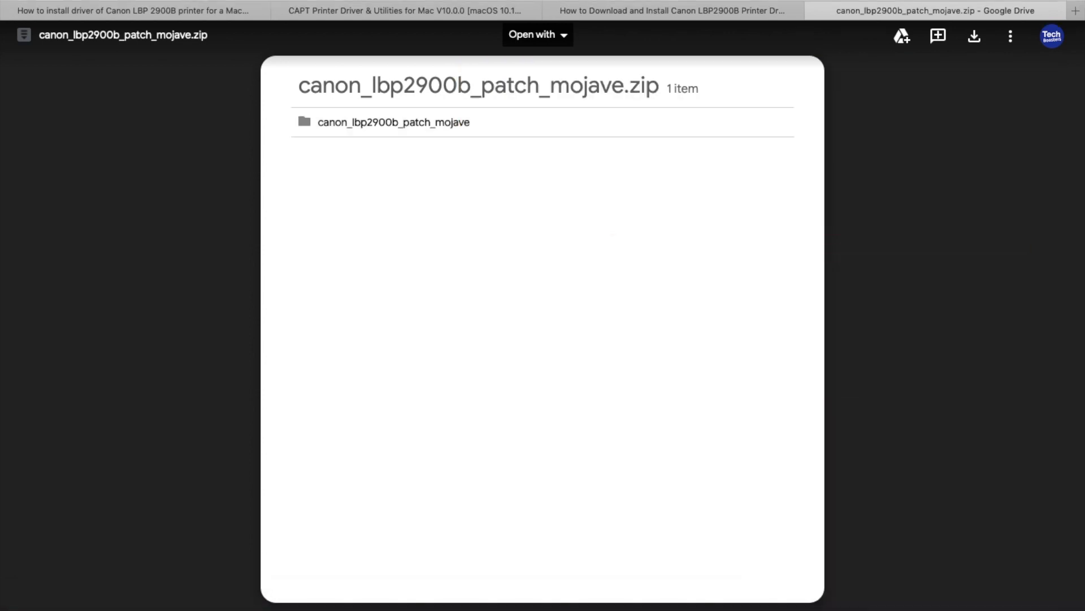
# - Open Downloads in icon view, enter canon_lbp2900b_patch_mojave, and open disk x
pyautogui.click(15, 2)
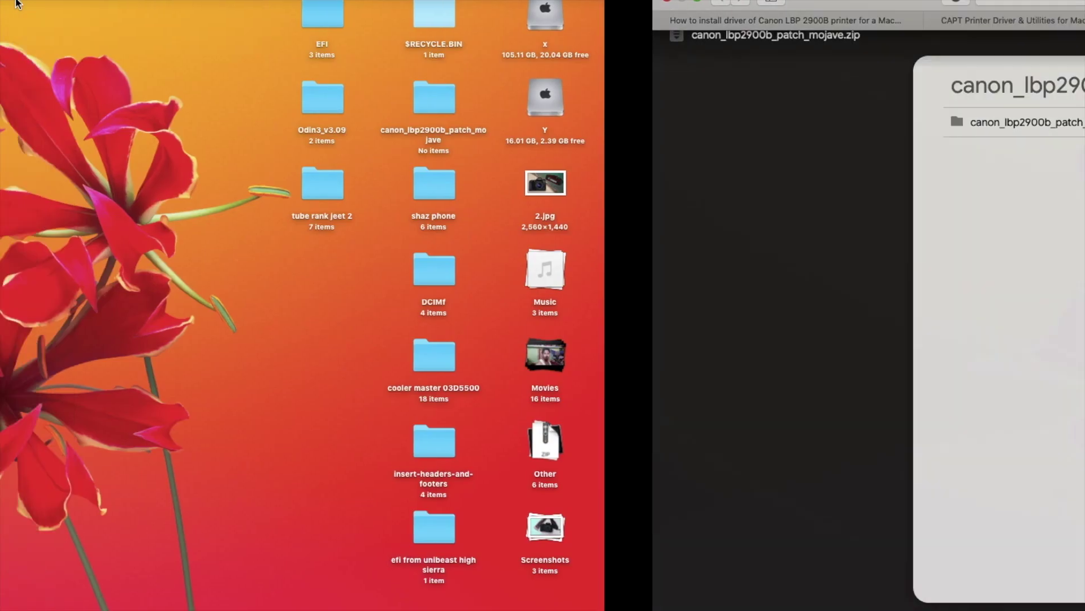
pyautogui.click(950, 596)
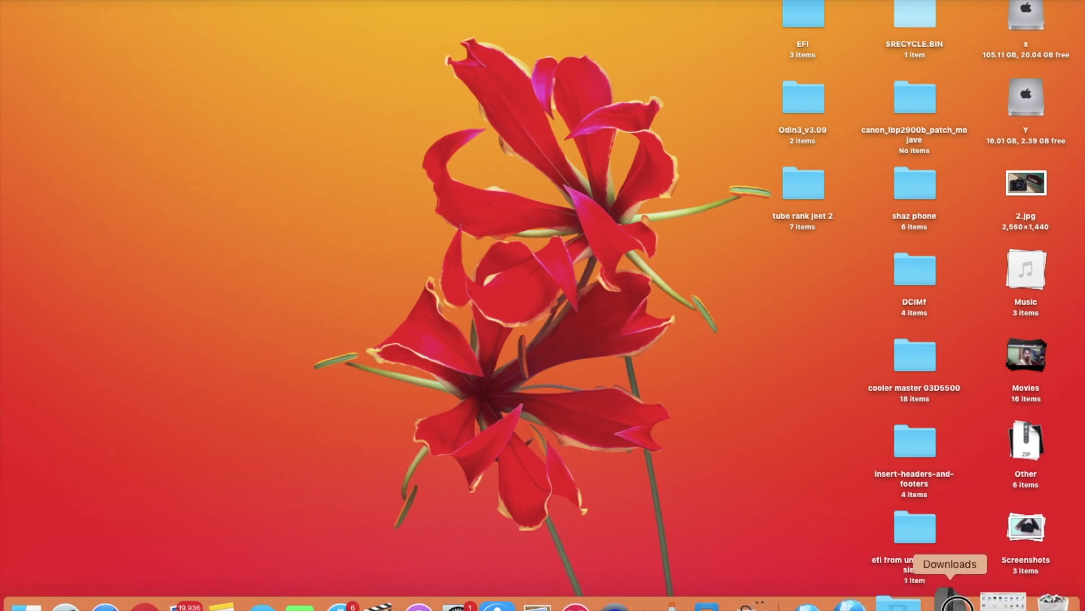
pyautogui.click(515, 122)
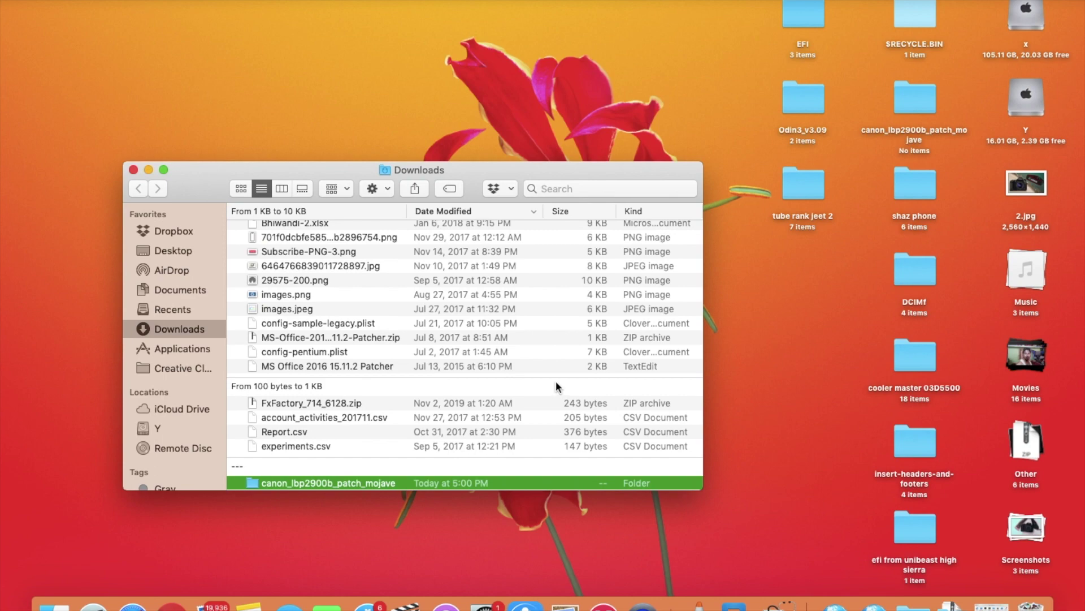
pyautogui.scroll(-5, 317, 437)
pyautogui.scroll(-2, 331, 450)
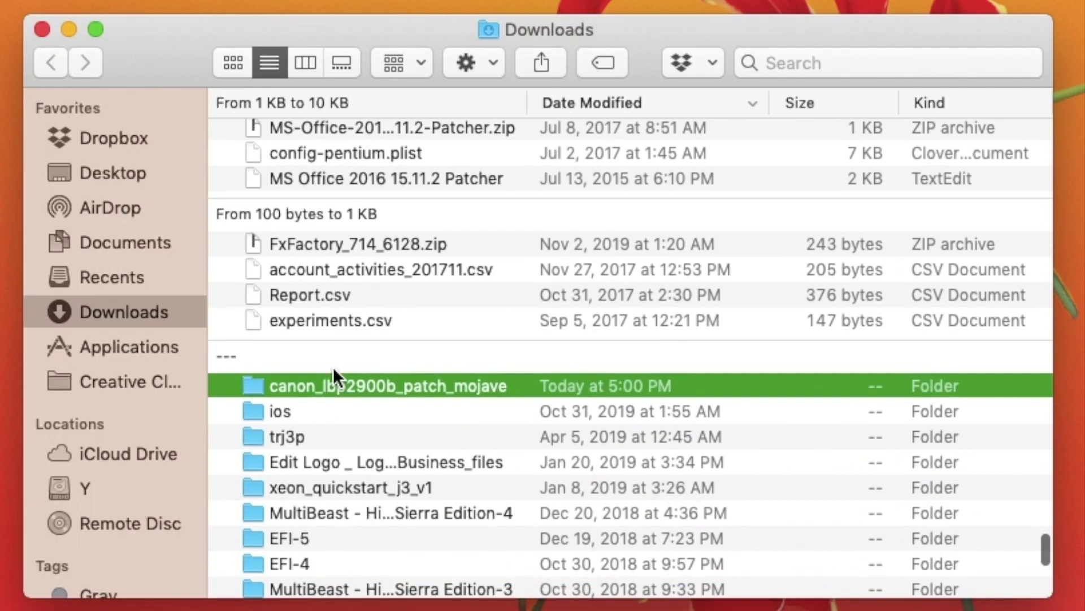
pyautogui.click(234, 63)
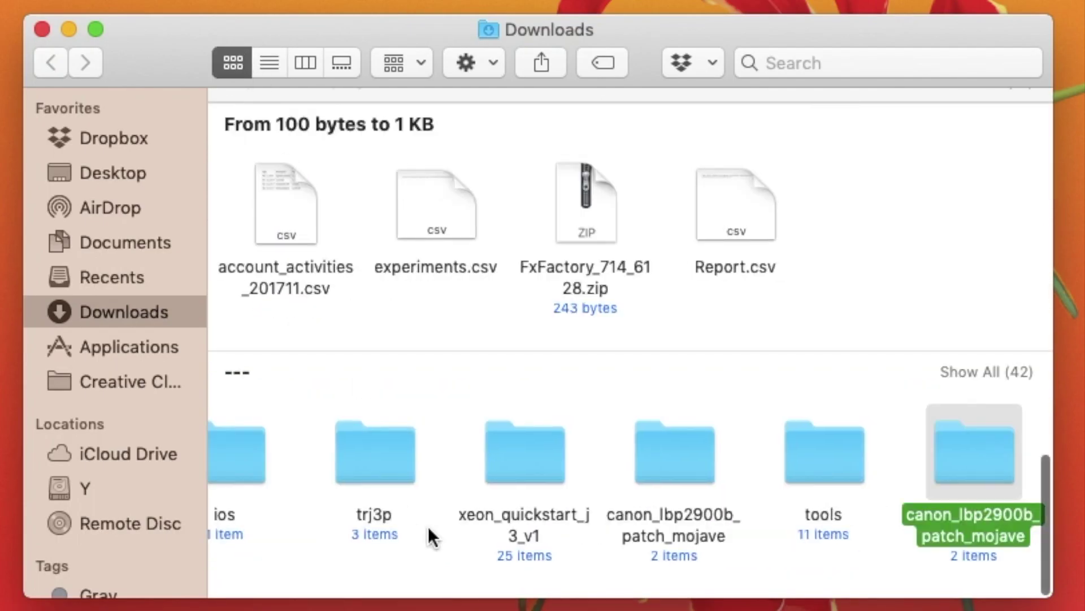
pyautogui.hscroll(5, 934, 479)
pyautogui.doubleClick(637, 460)
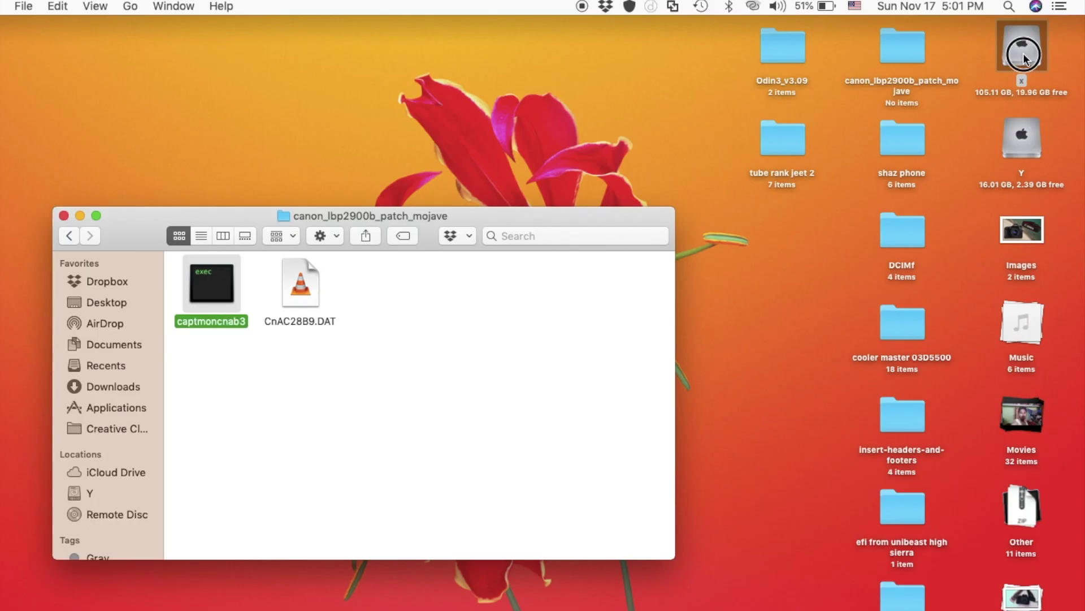
pyautogui.doubleClick(1022, 47)
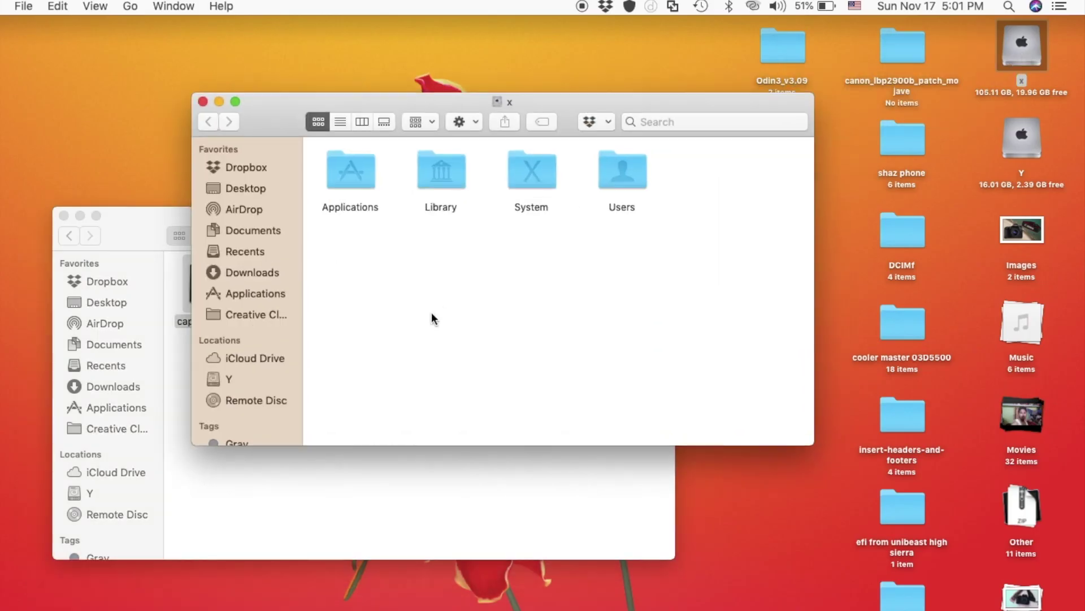
# - Open disk x's Library › Printers › Canon › CUPSCAPT2 › Bidi folder beside the patch files
pyautogui.doubleClick(435, 170)
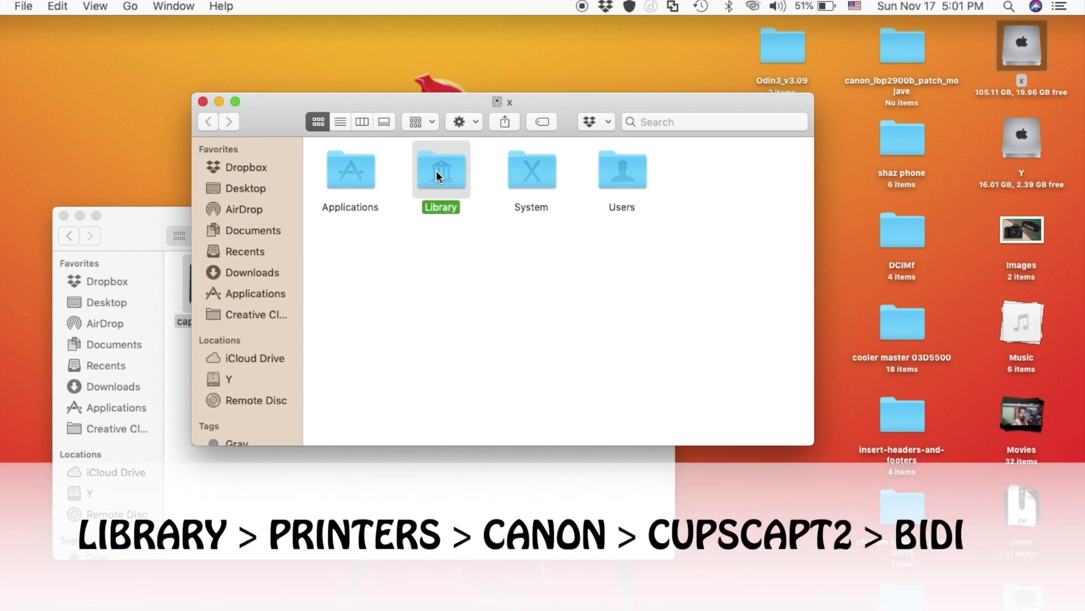
pyautogui.doubleClick(618, 280)
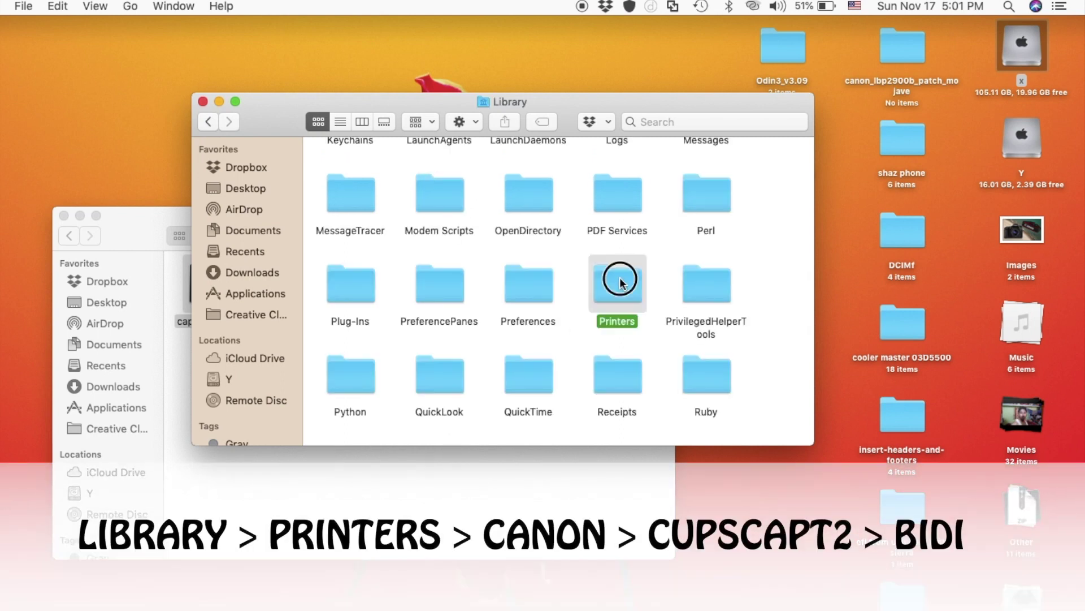
pyautogui.doubleClick(368, 187)
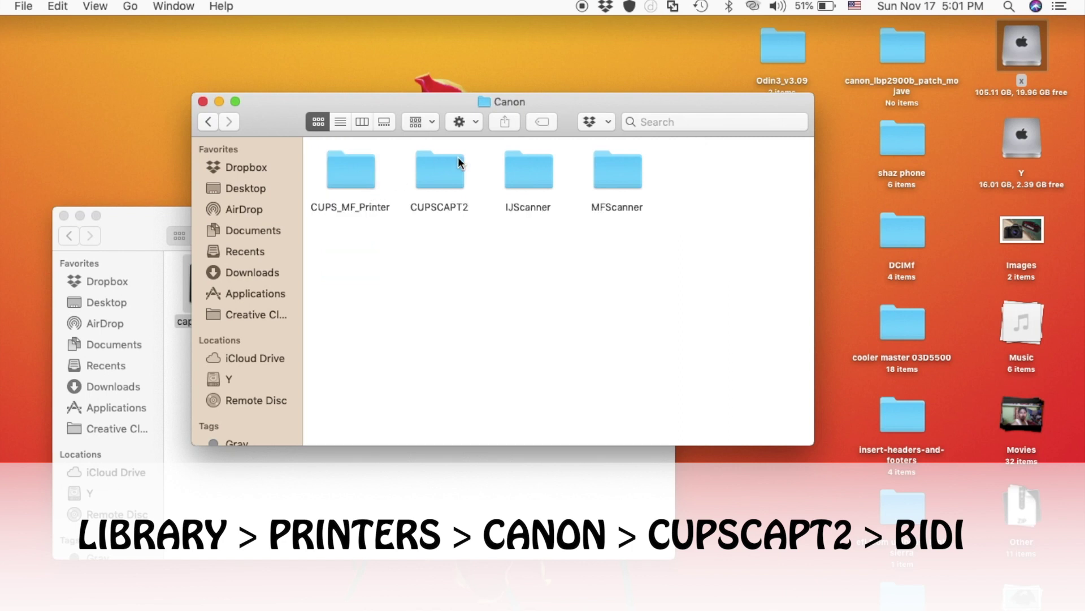
pyautogui.doubleClick(458, 162)
pyautogui.doubleClick(437, 183)
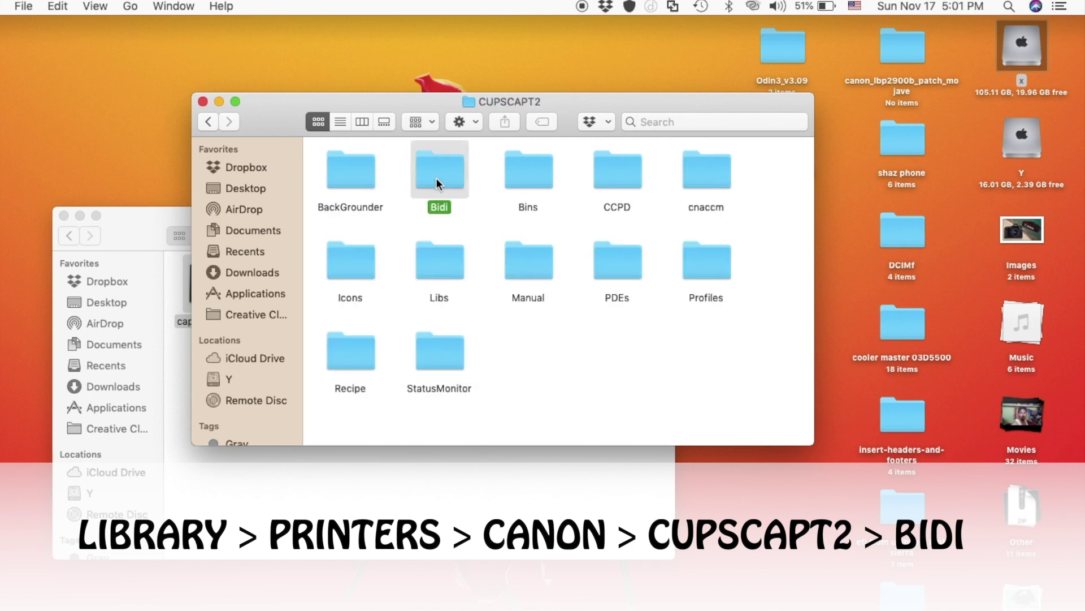
pyautogui.moveTo(371, 102); pyautogui.dragTo(553, 87)
# - Replace captmoncnab3 in Bidi with the patched copy using the admin password, then return to CUPSCAPT2
pyautogui.rightClick(229, 272)
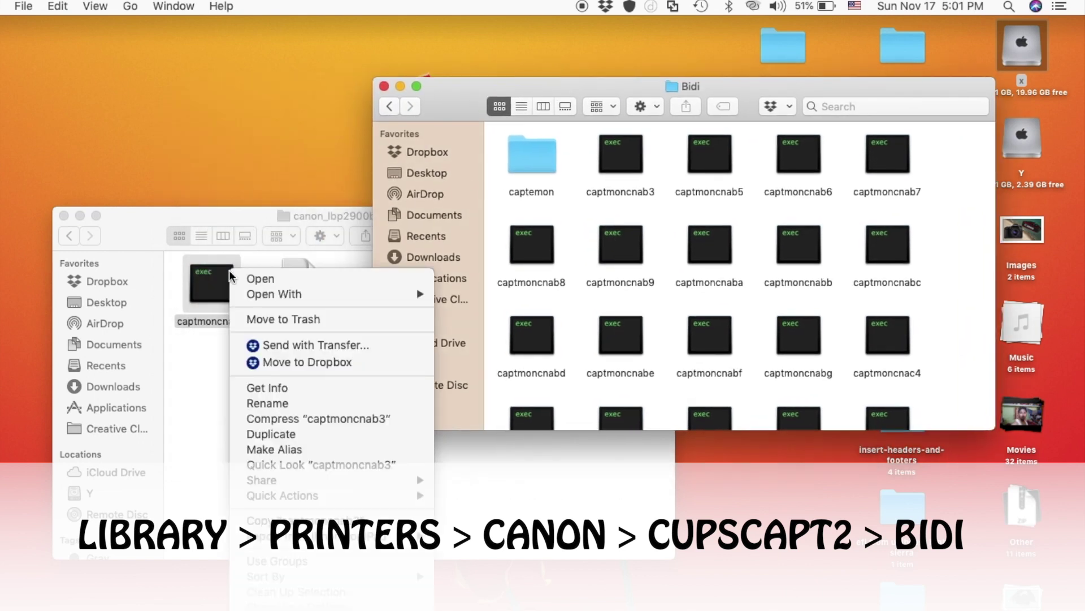
pyautogui.click(271, 520)
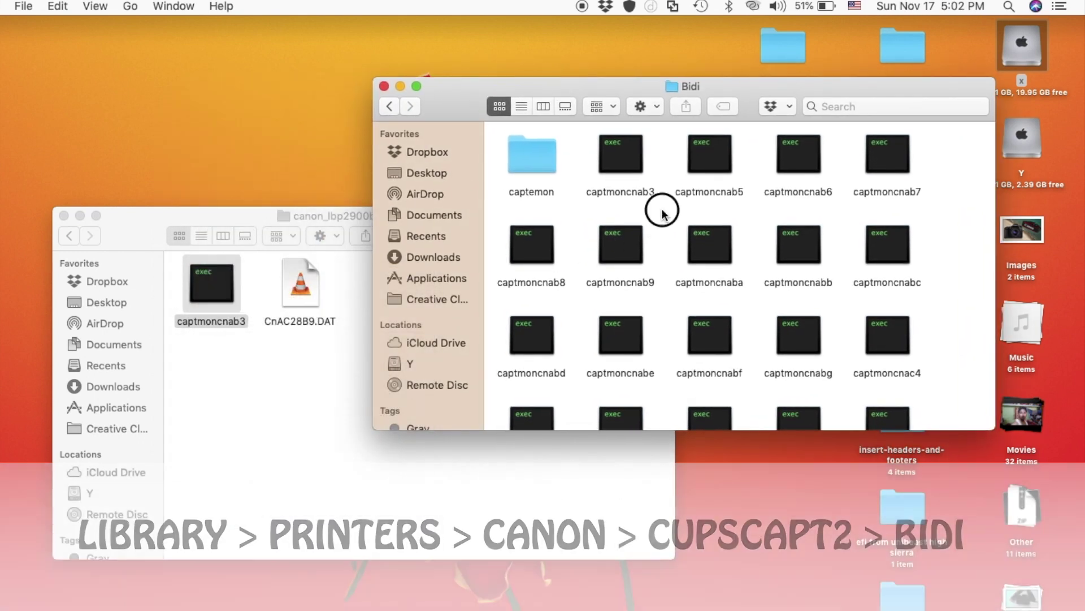
pyautogui.rightClick(663, 209)
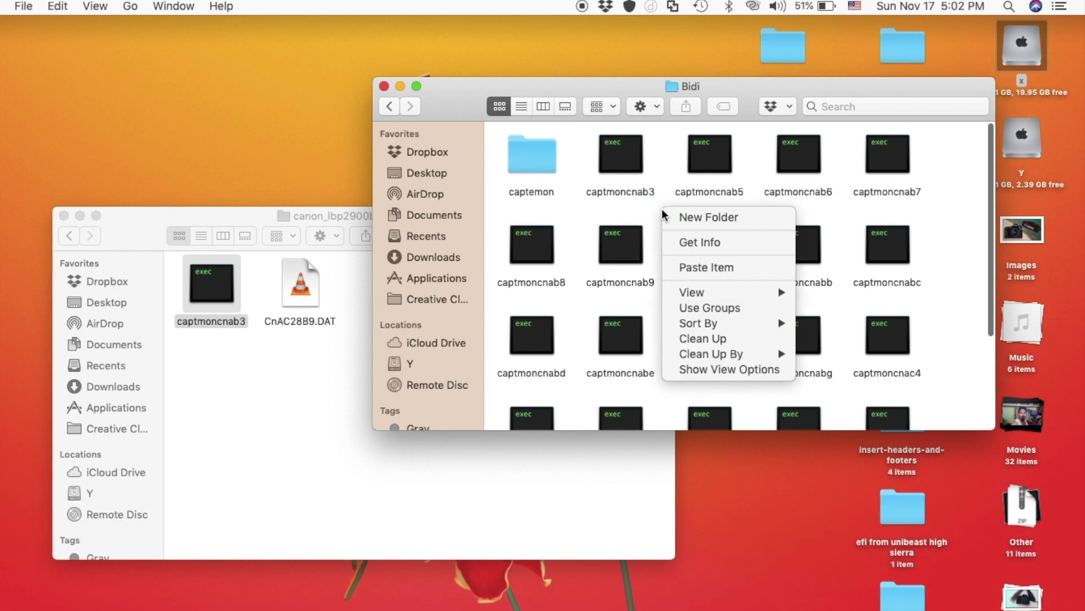
pyautogui.click(697, 270)
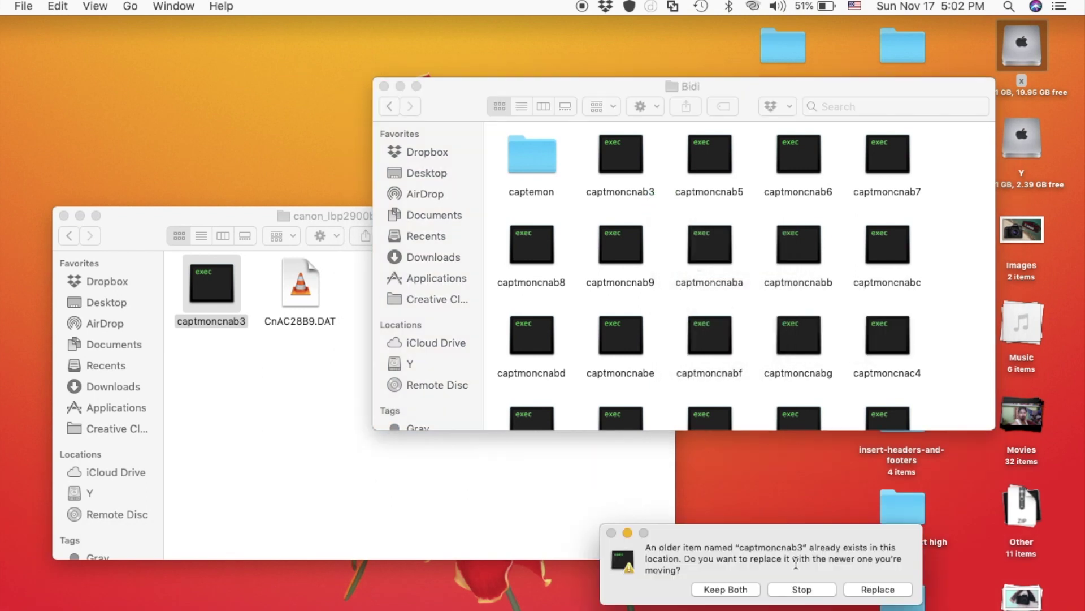
pyautogui.click(870, 594)
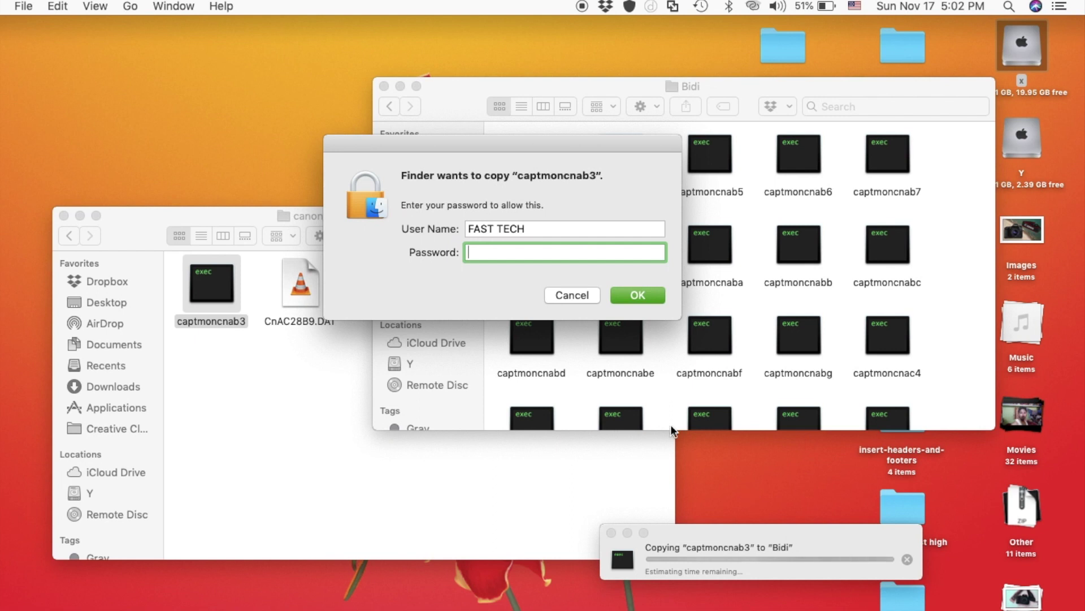
pyautogui.write('1')
pyautogui.click(637, 296)
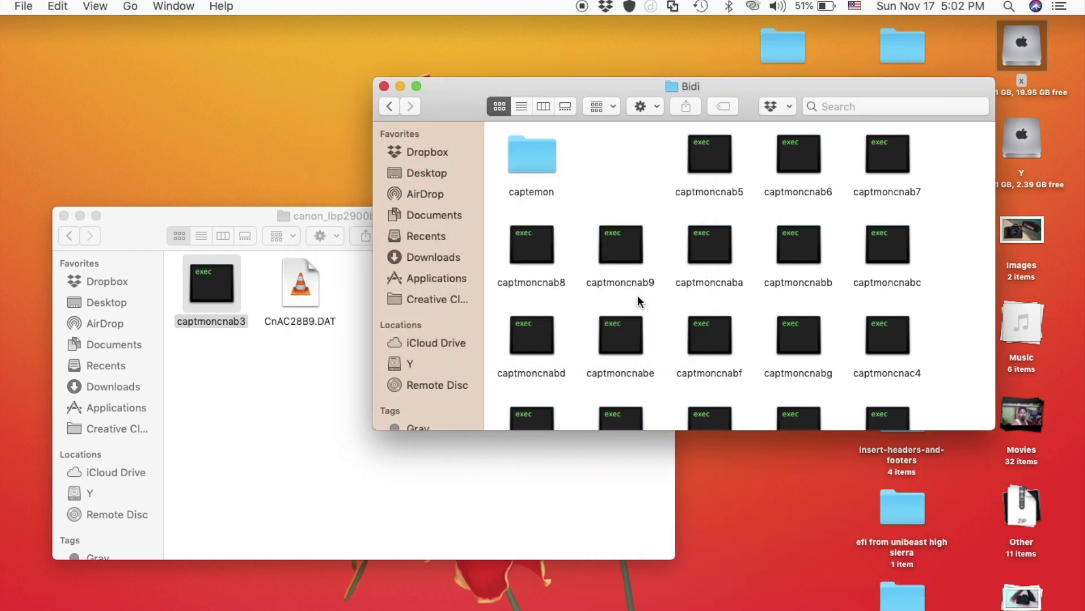
pyautogui.click(390, 108)
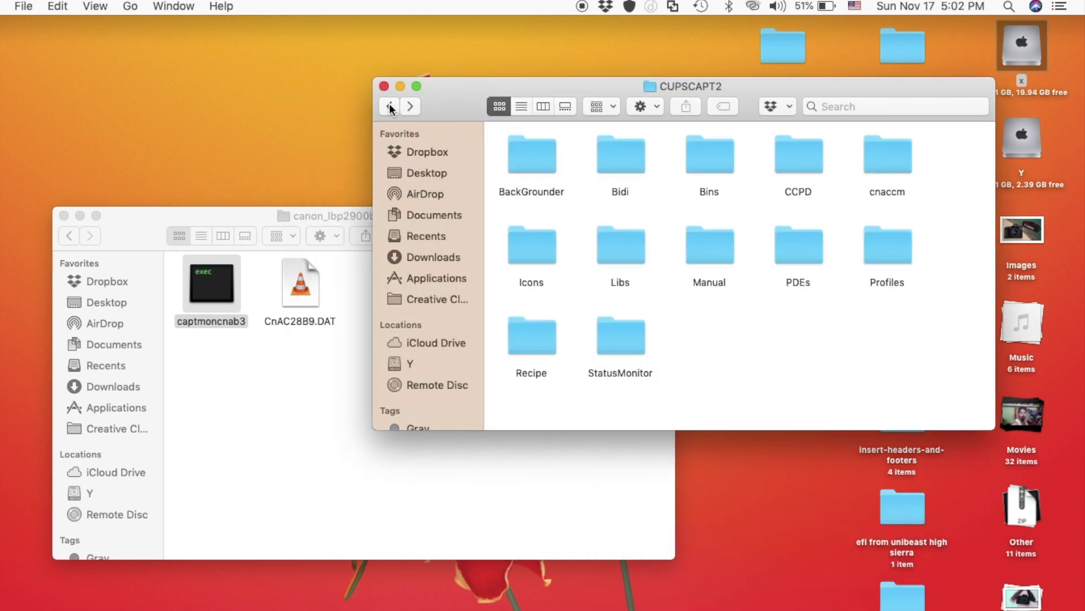
pyautogui.click(307, 297)
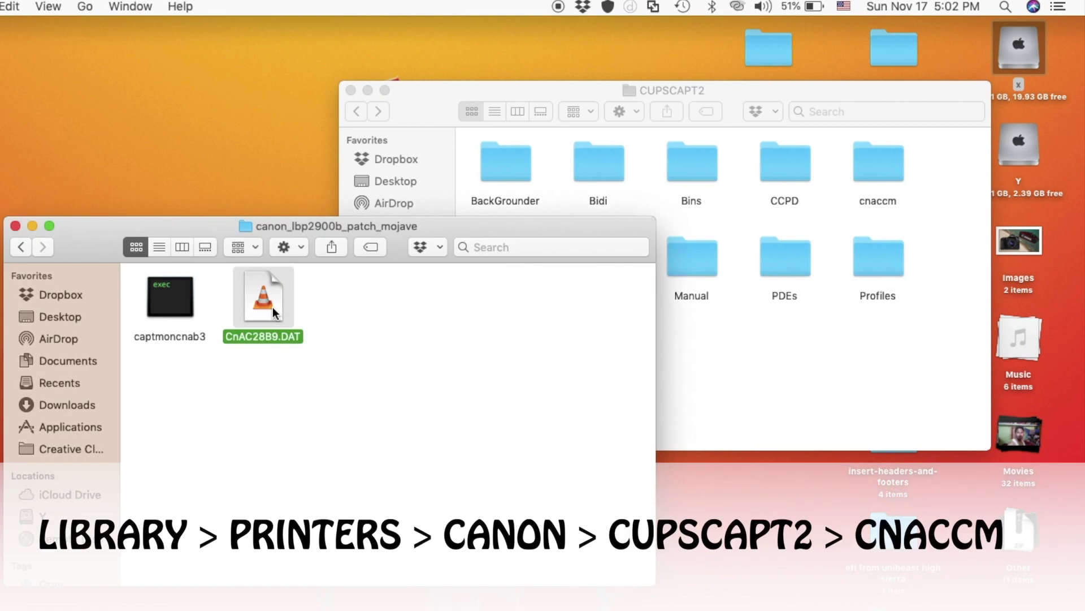
# - Replace CnAC28B9.DAT in CUPSCAPT2's cnaccm folder with the patched copy, authorizing with the password, then close the folder
pyautogui.click(822, 319)
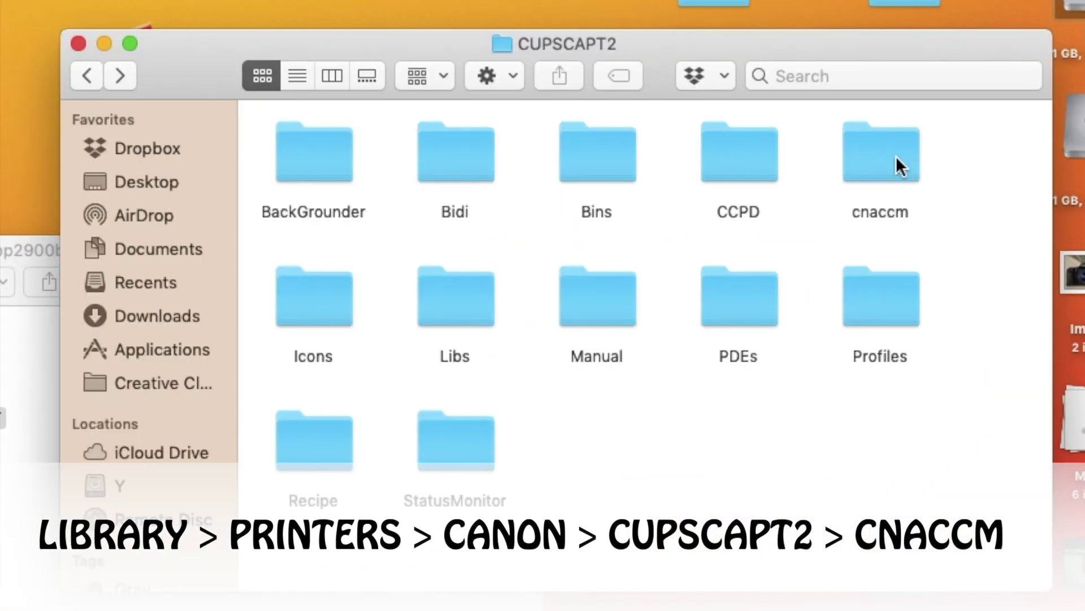
pyautogui.doubleClick(897, 156)
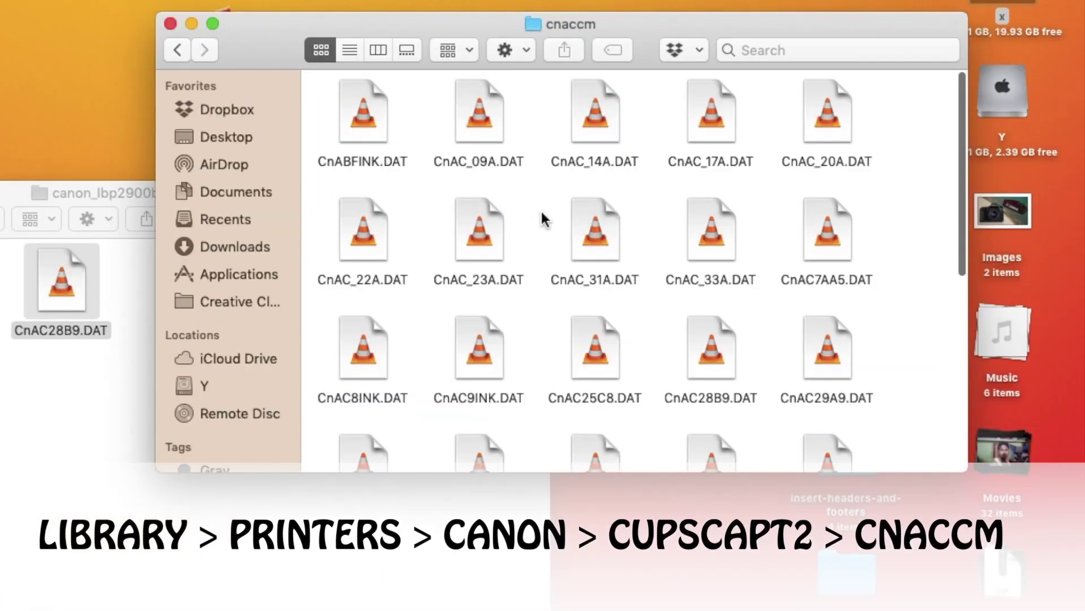
pyautogui.rightClick(541, 209)
pyautogui.click(582, 289)
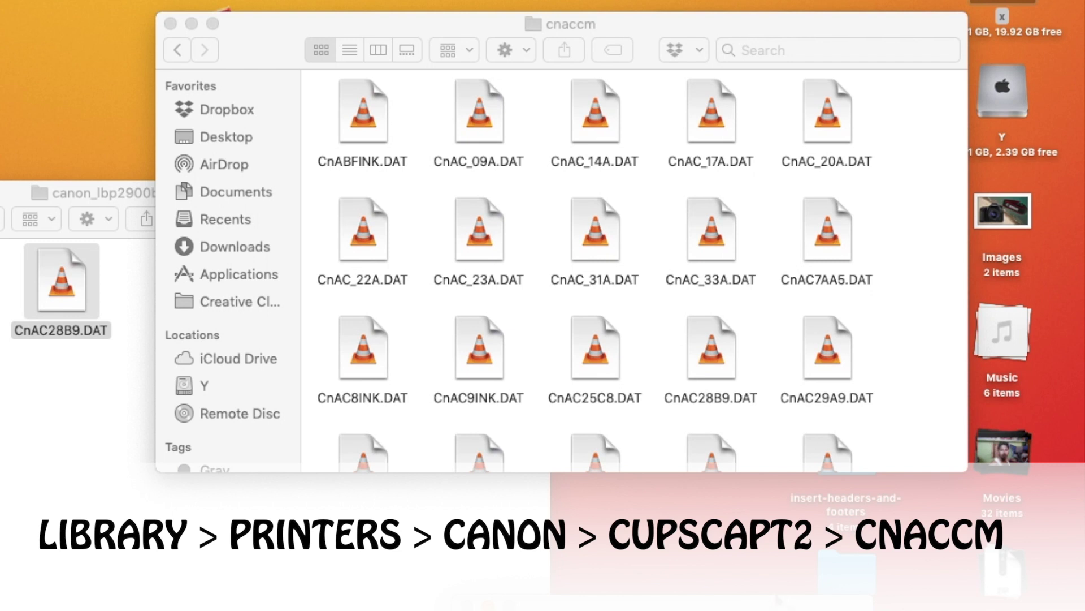
pyautogui.press('super+alt+v')
pyautogui.click(499, 411)
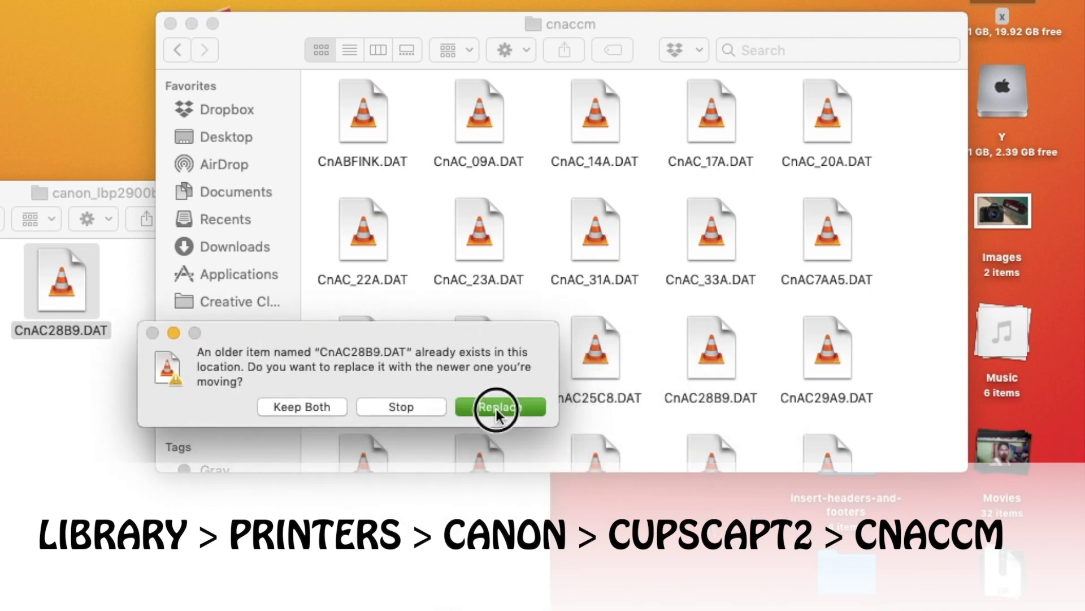
pyautogui.write('1')
pyautogui.click(518, 302)
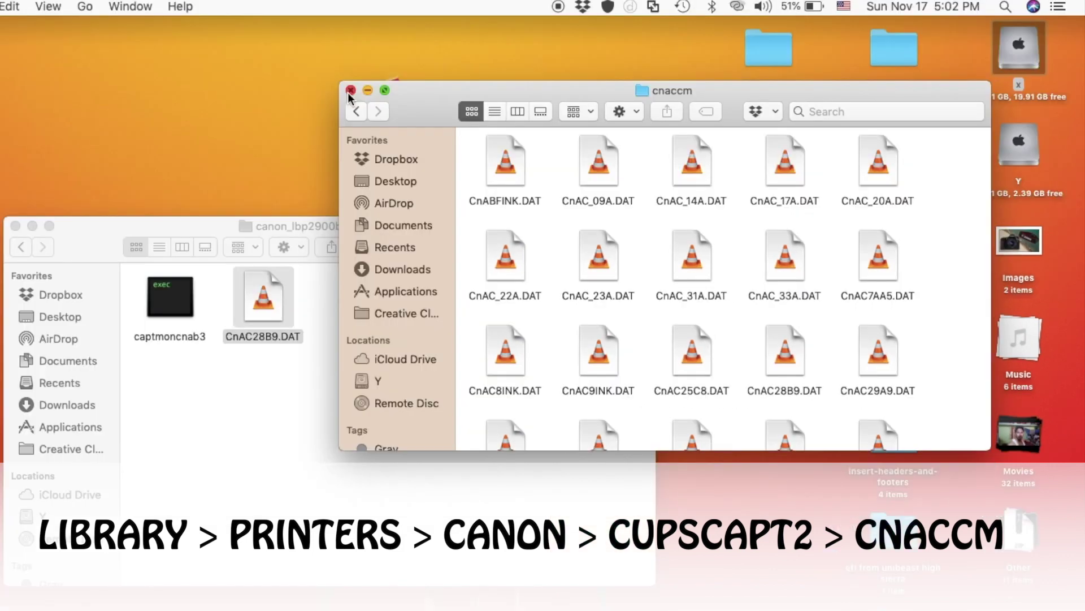
pyautogui.click(351, 91)
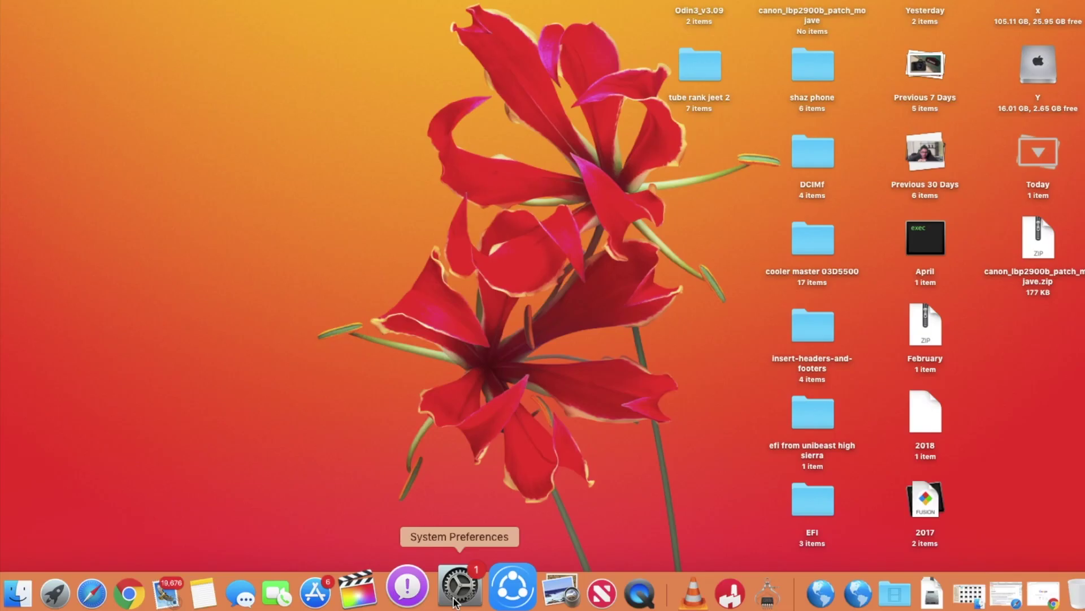
# - In Printers & Scanners, start adding the USB-connected Canon LBP2900
pyautogui.click(457, 586)
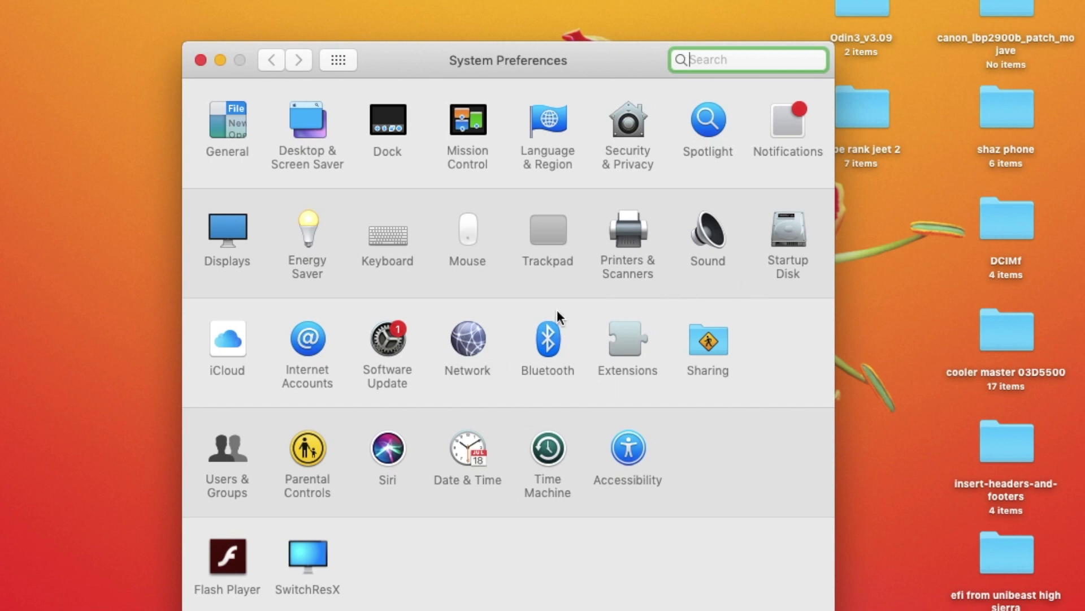
pyautogui.click(630, 250)
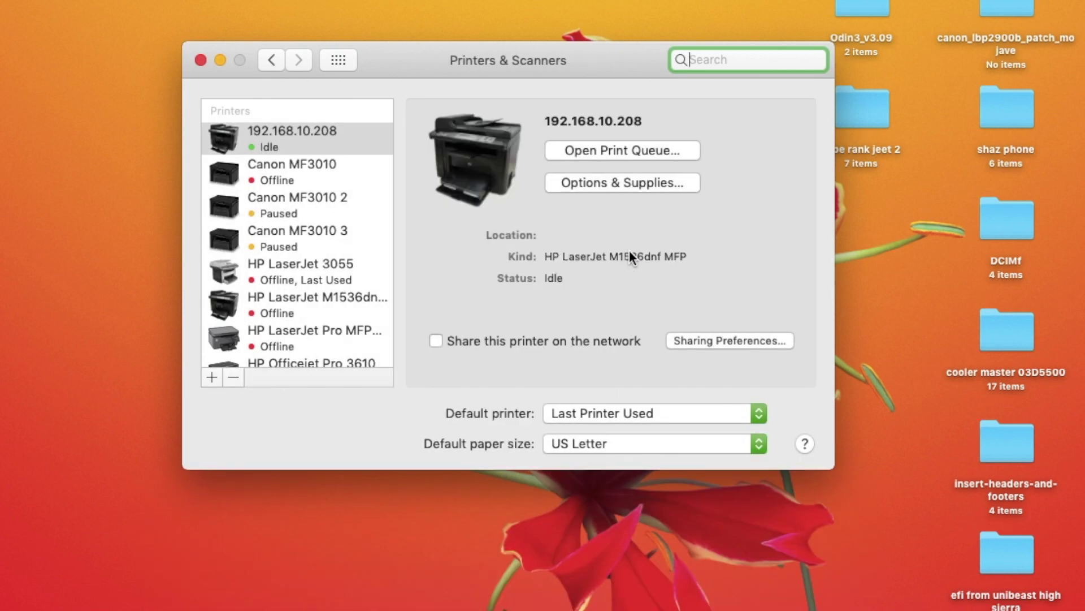
pyautogui.scroll(-2, 336, 264)
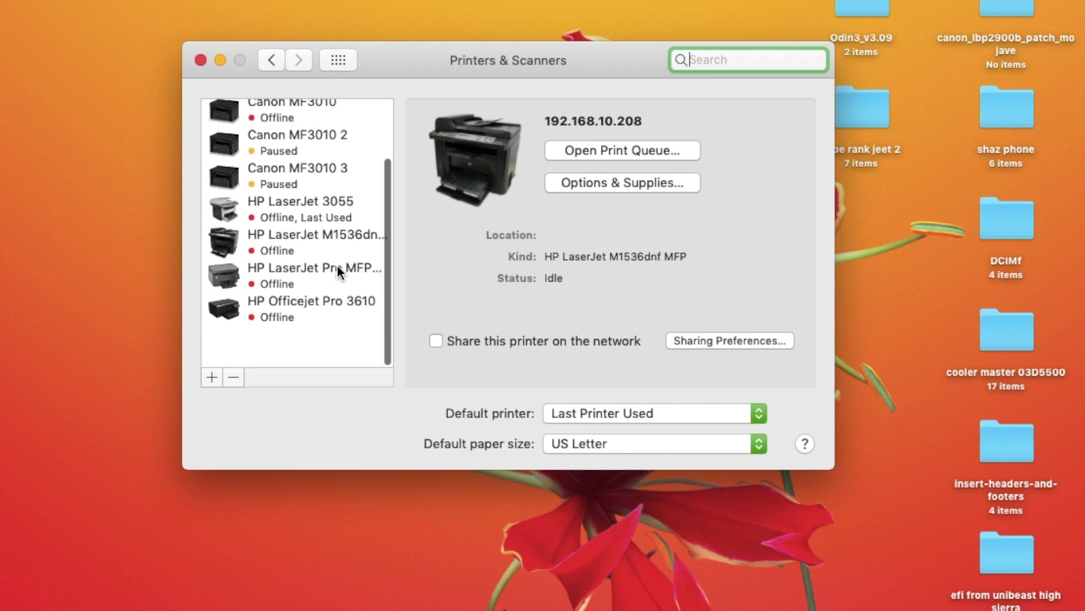
pyautogui.click(210, 375)
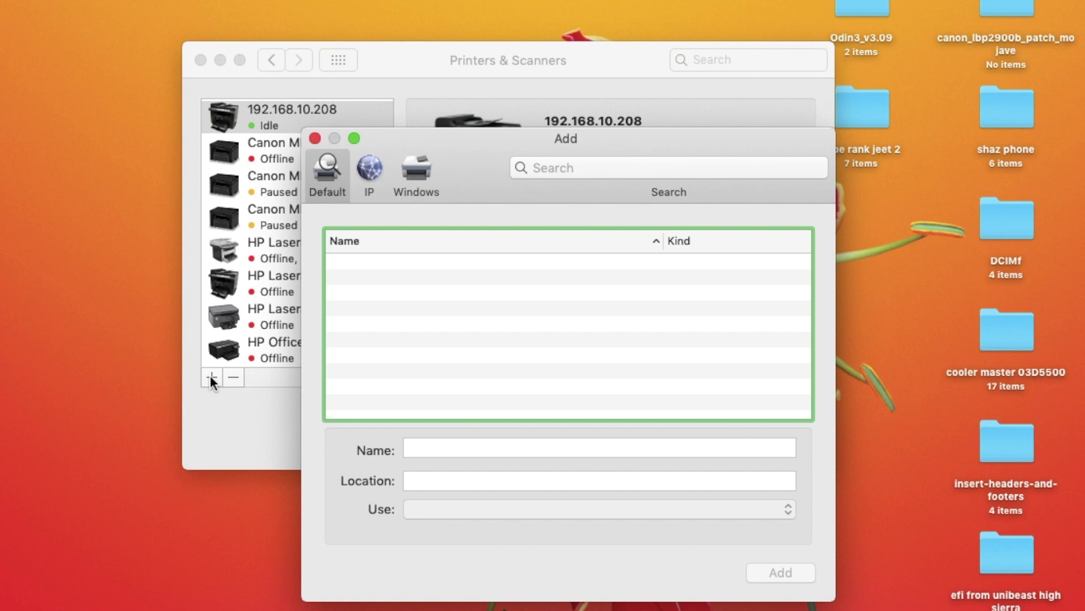
pyautogui.click(406, 261)
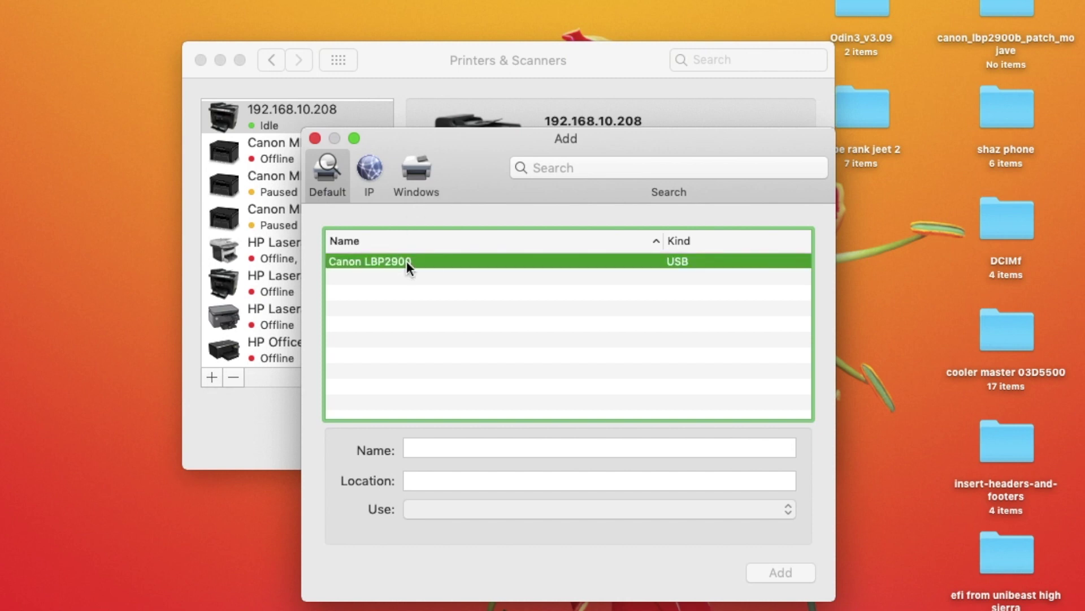
# - Assign the Canon LBP3000 CAPT (UK) driver, add the printer, and close the settings
pyautogui.click(619, 494)
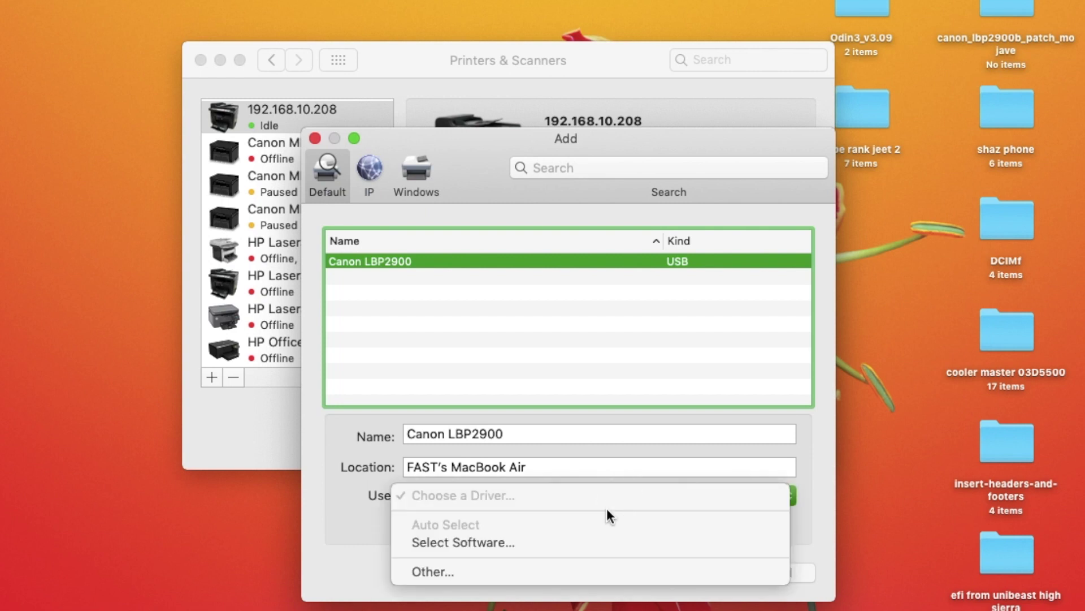
pyautogui.click(511, 546)
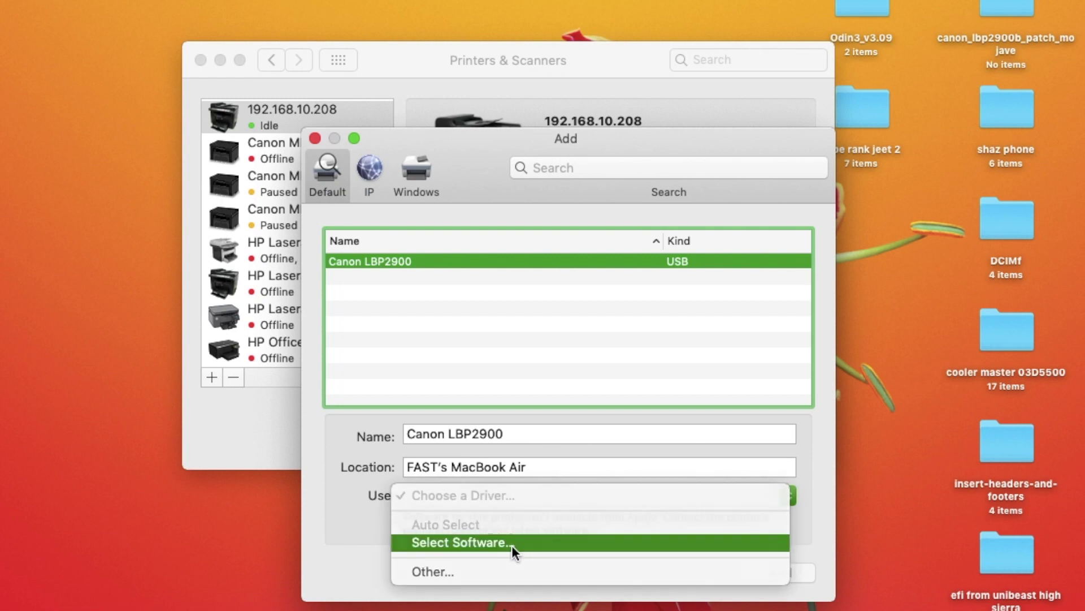
pyautogui.scroll(-3, 599, 335)
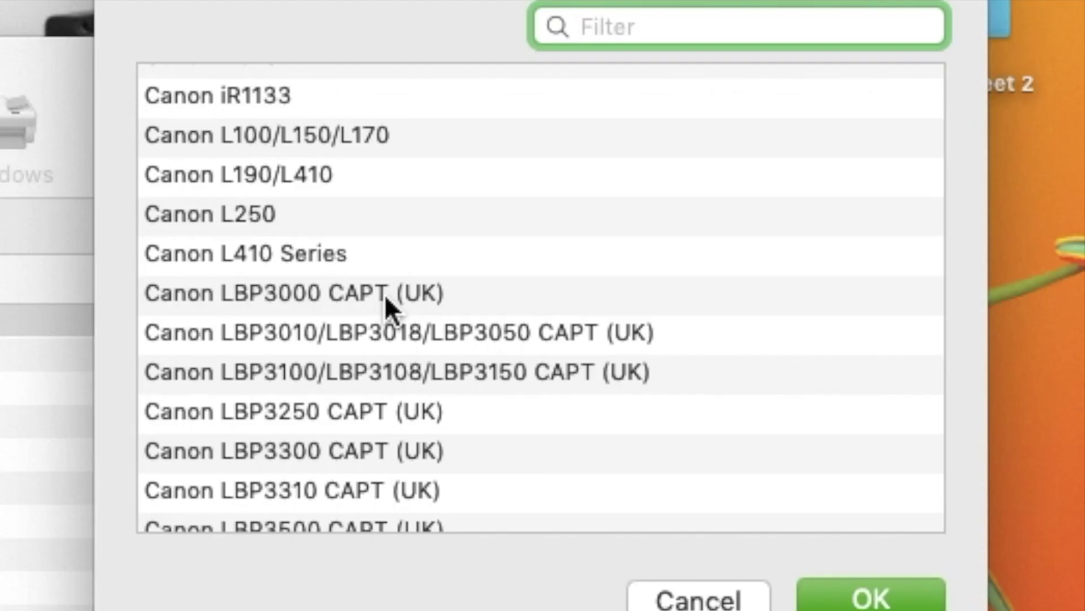
pyautogui.click(384, 294)
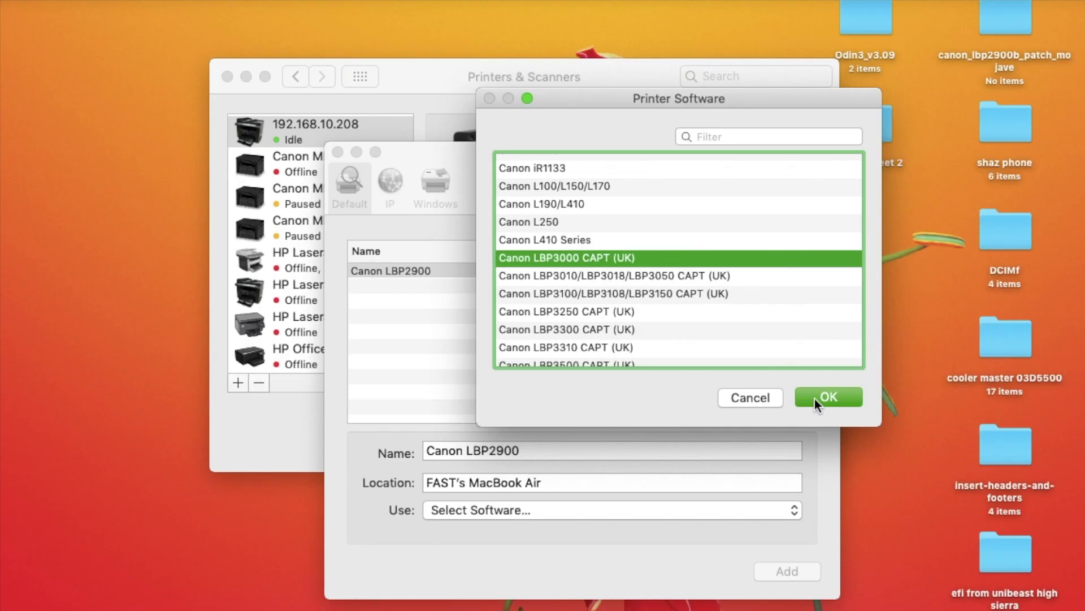
pyautogui.click(816, 399)
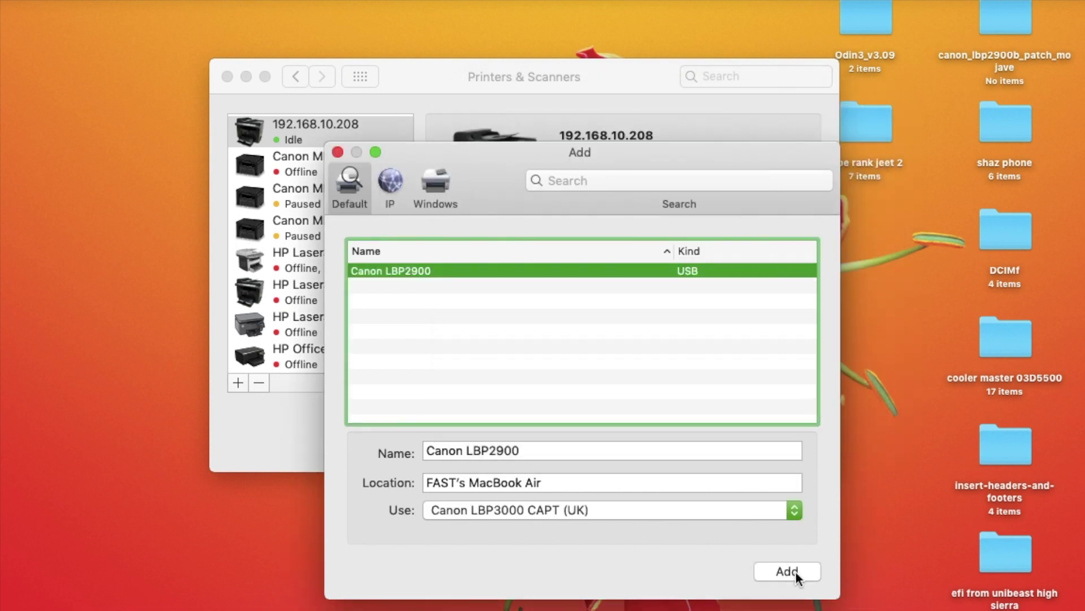
pyautogui.click(786, 571)
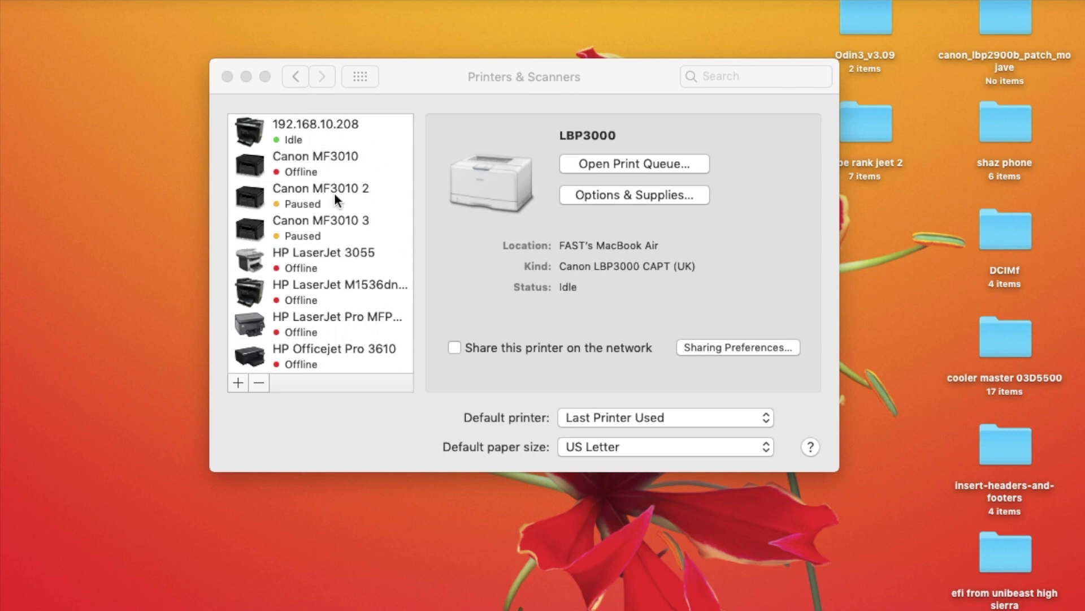
pyautogui.scroll(-2, 321, 177)
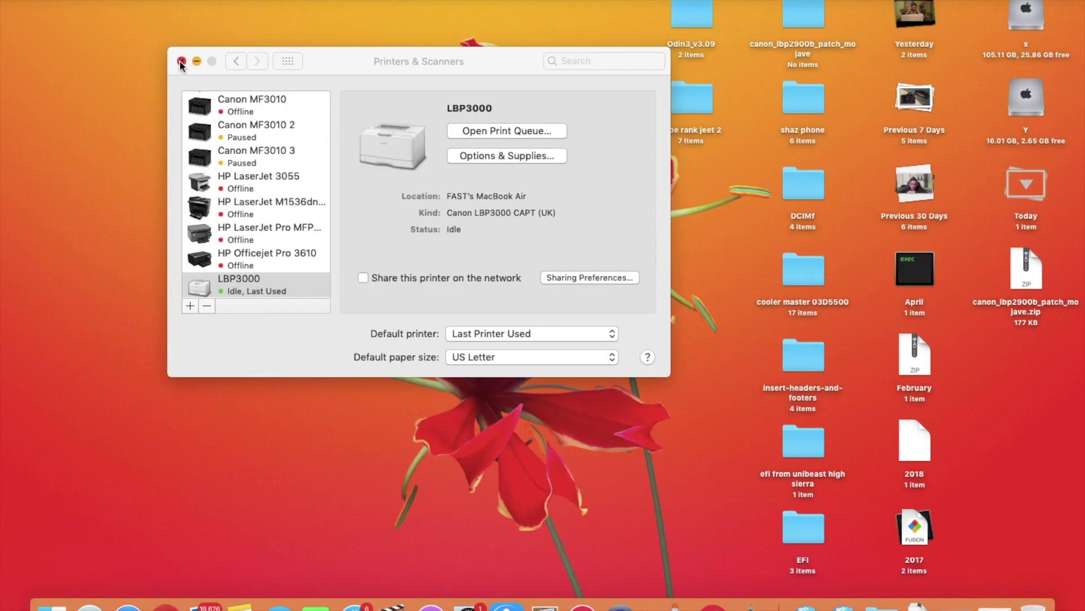
pyautogui.click(174, 56)
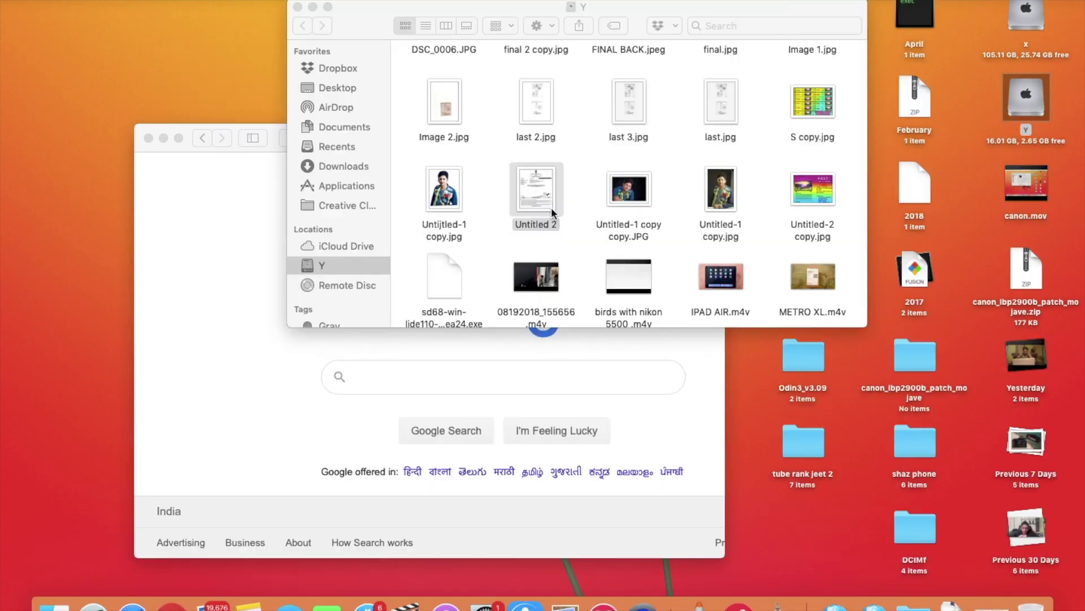
# - Print the Untitled 2 shop registration certificate from Preview to the LBP3000 printer
pyautogui.doubleClick(551, 207)
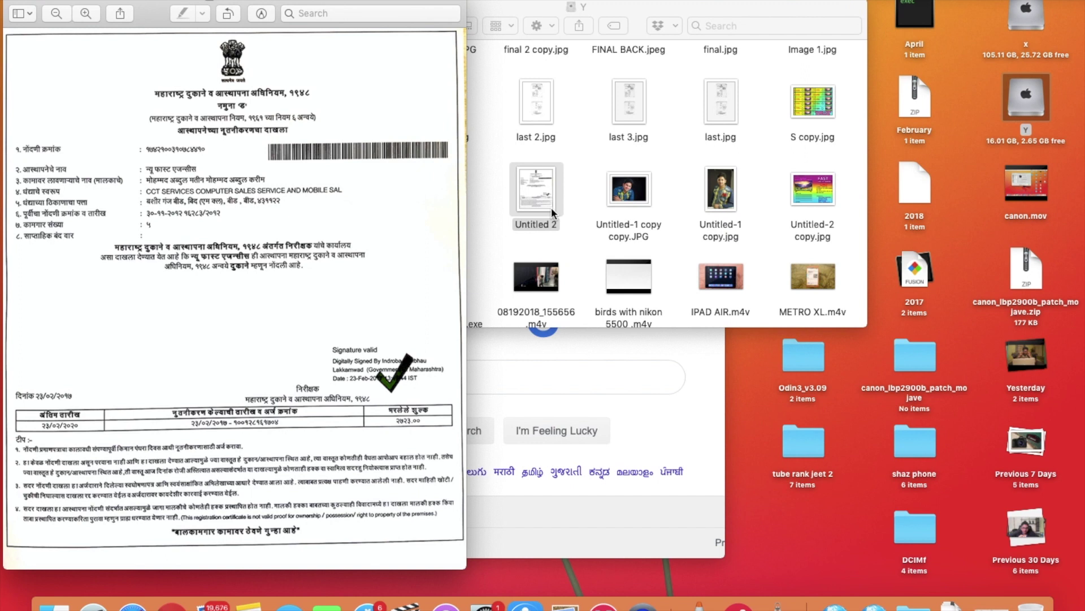
pyautogui.press('super+p')
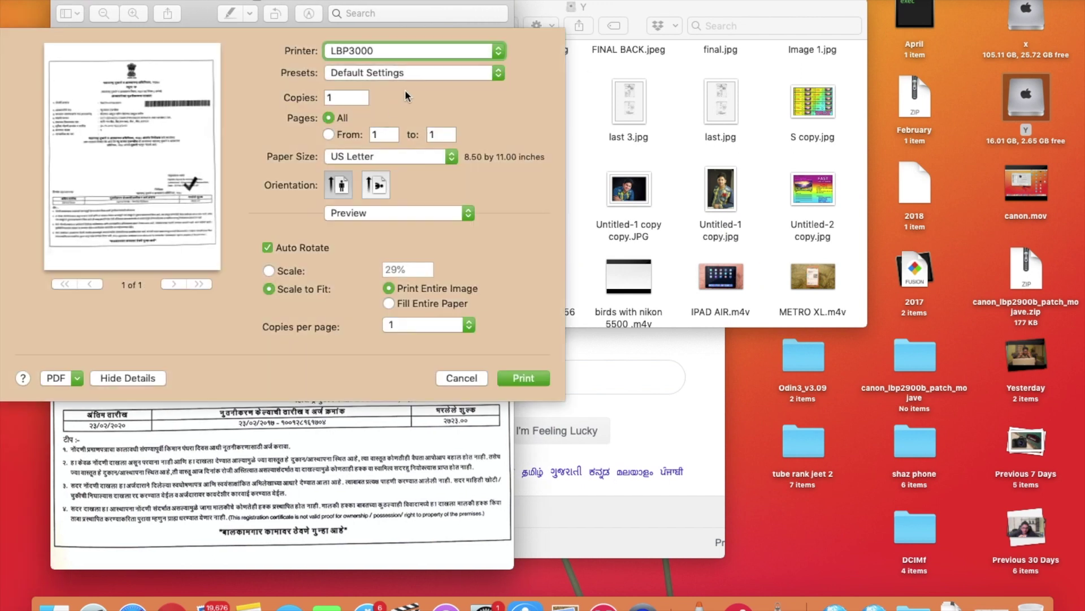
pyautogui.click(406, 53)
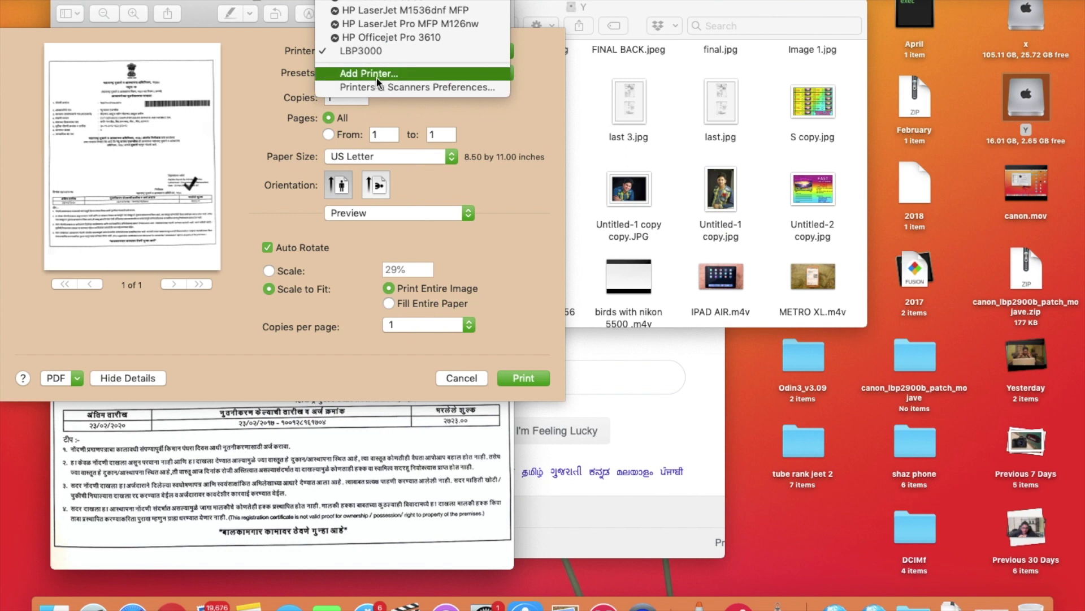
pyautogui.scroll(3, 395, 32)
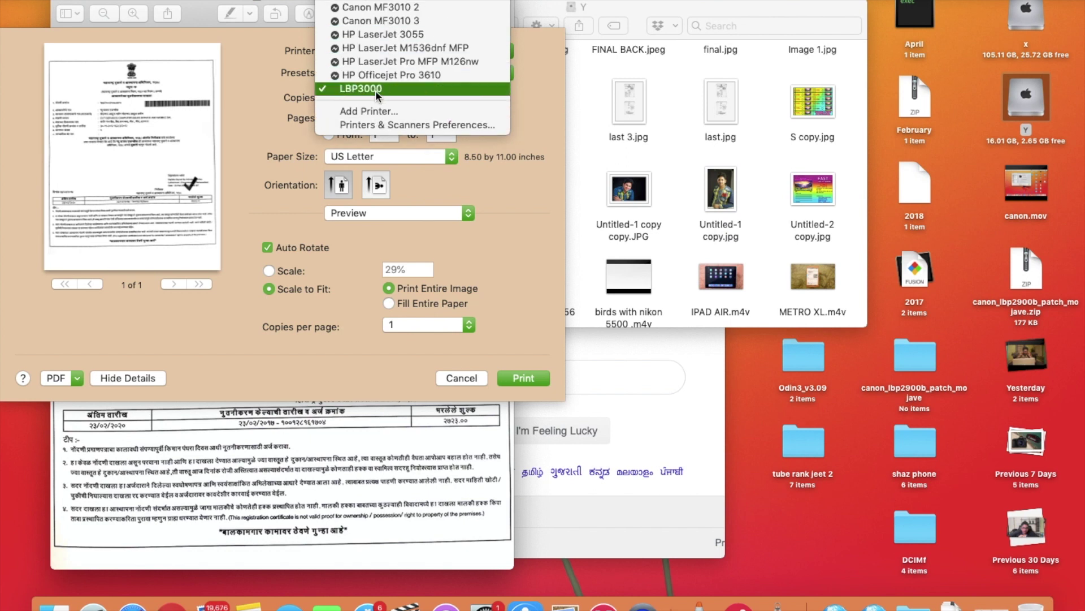
pyautogui.click(377, 89)
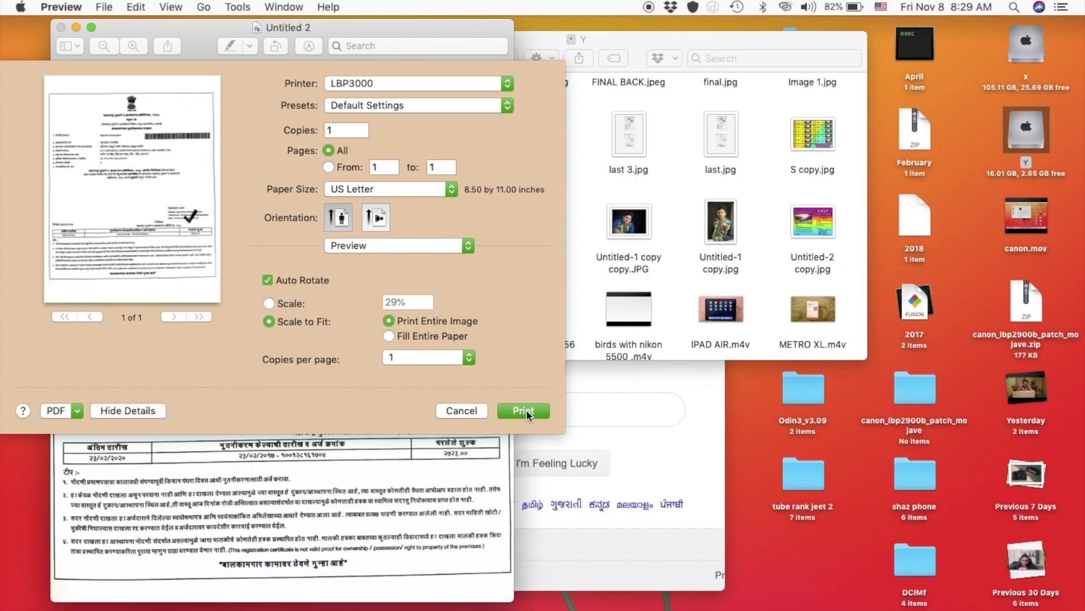
pyautogui.click(527, 409)
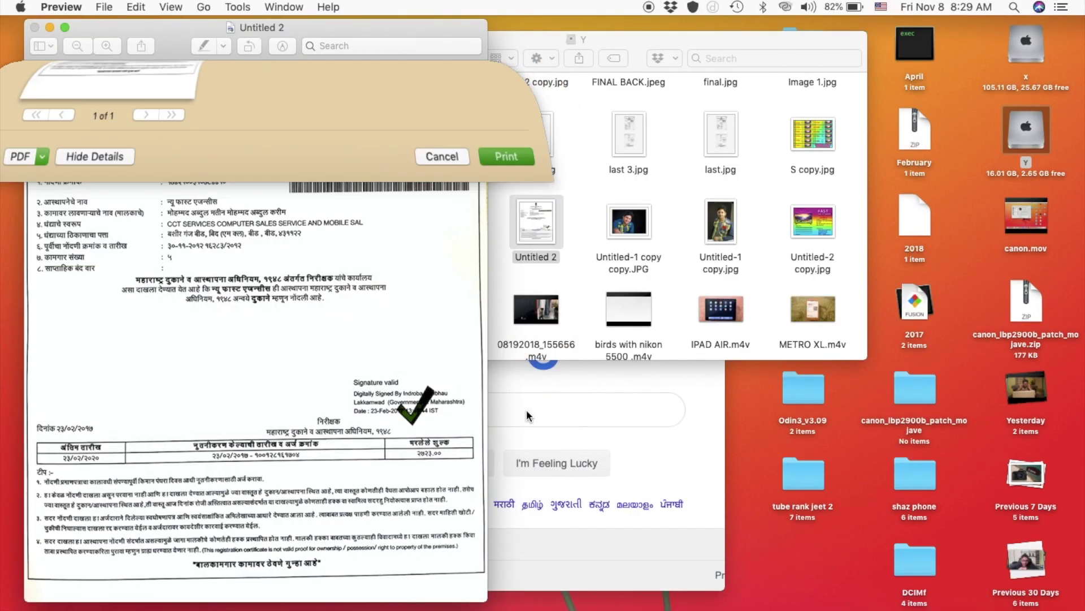